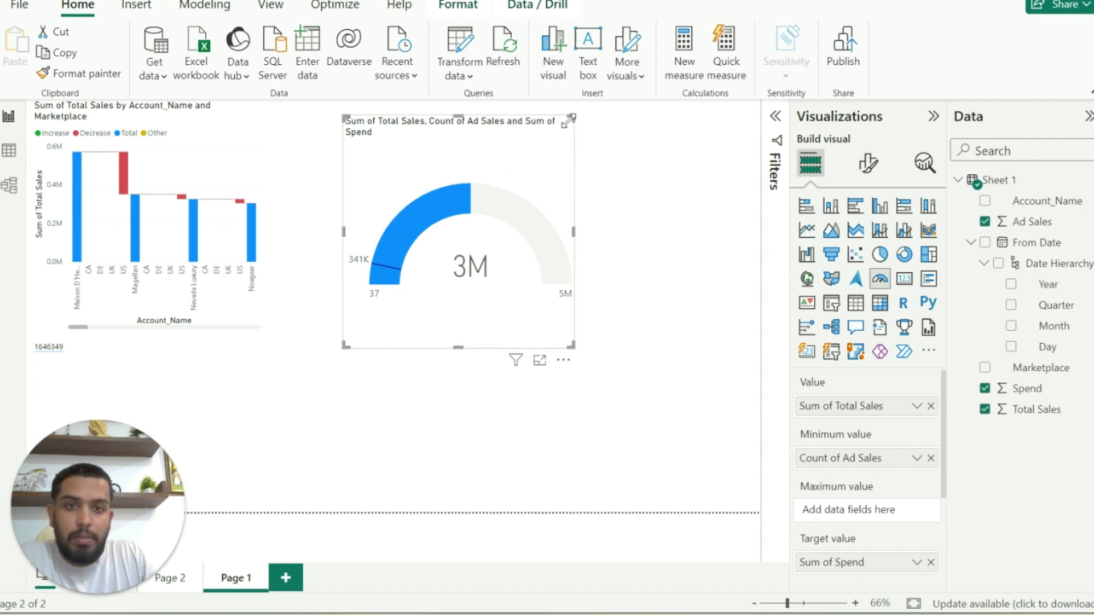
# - Enlarge the gauge visual slightly by extending its upper-right and lower-right corners outward
pyautogui.moveTo(573, 118); pyautogui.dragTo(596, 111)
pyautogui.moveTo(595, 344); pyautogui.dragTo(617, 359)
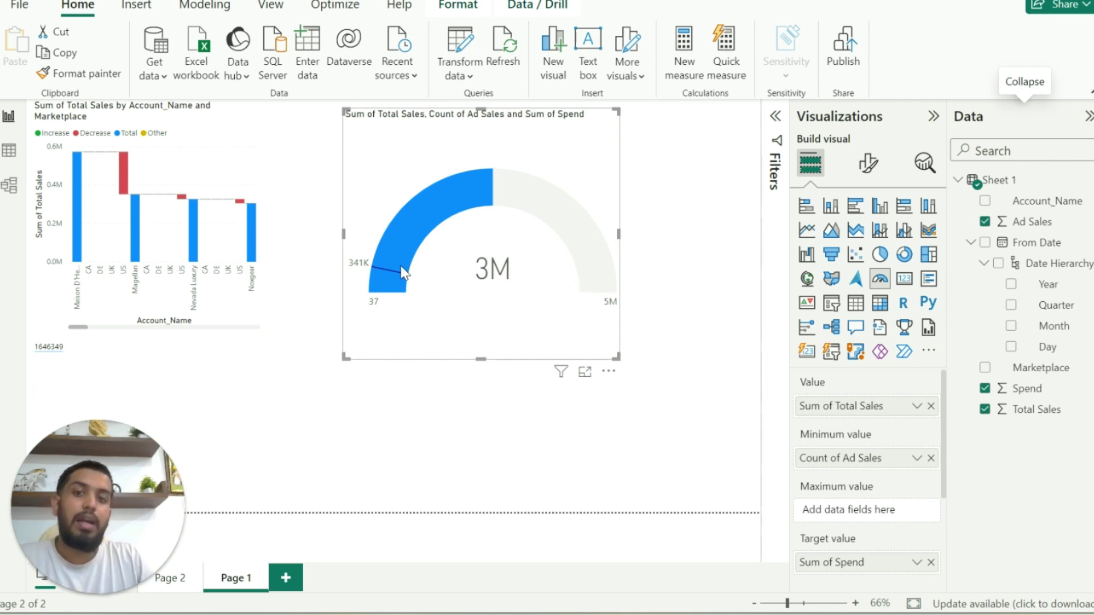
pyautogui.click(29, 219)
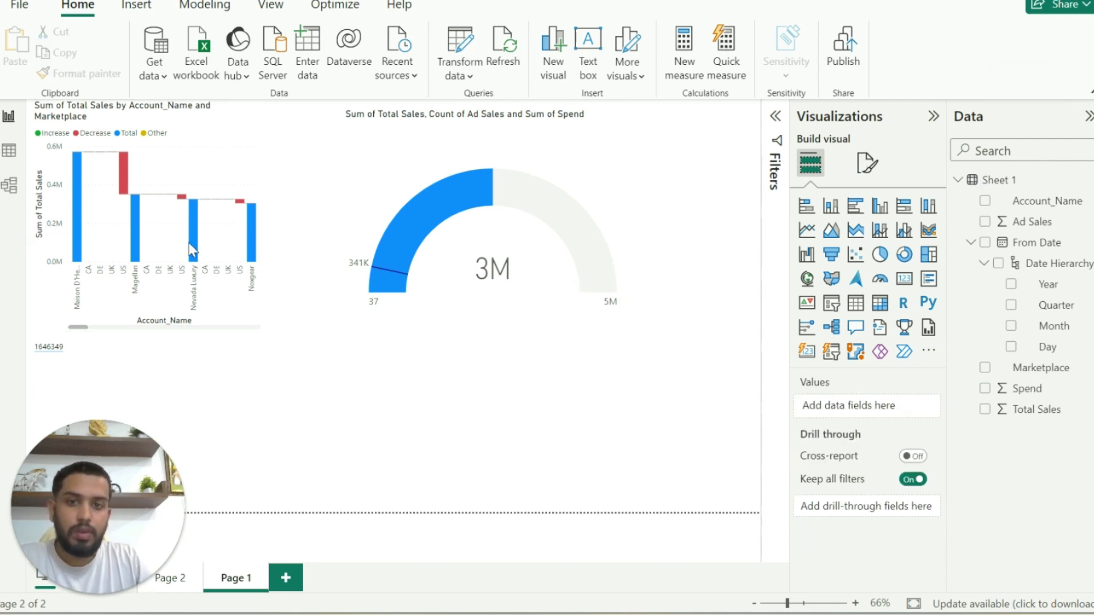
# - Move the text box under the waterfall chart further to the right on the report page
pyautogui.click(233, 360)
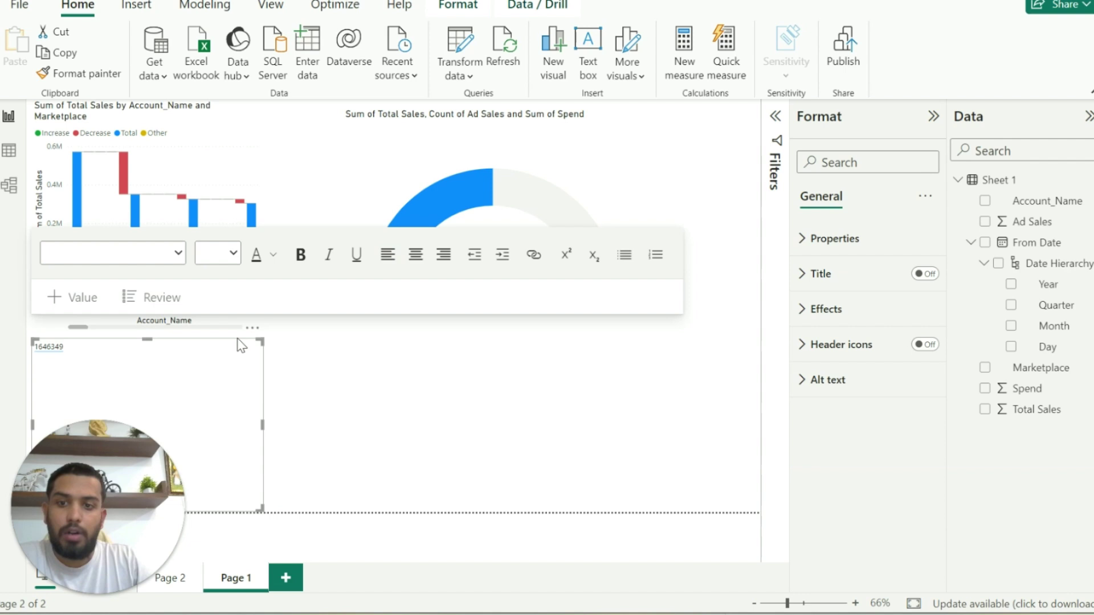
pyautogui.moveTo(239, 341); pyautogui.dragTo(390, 330)
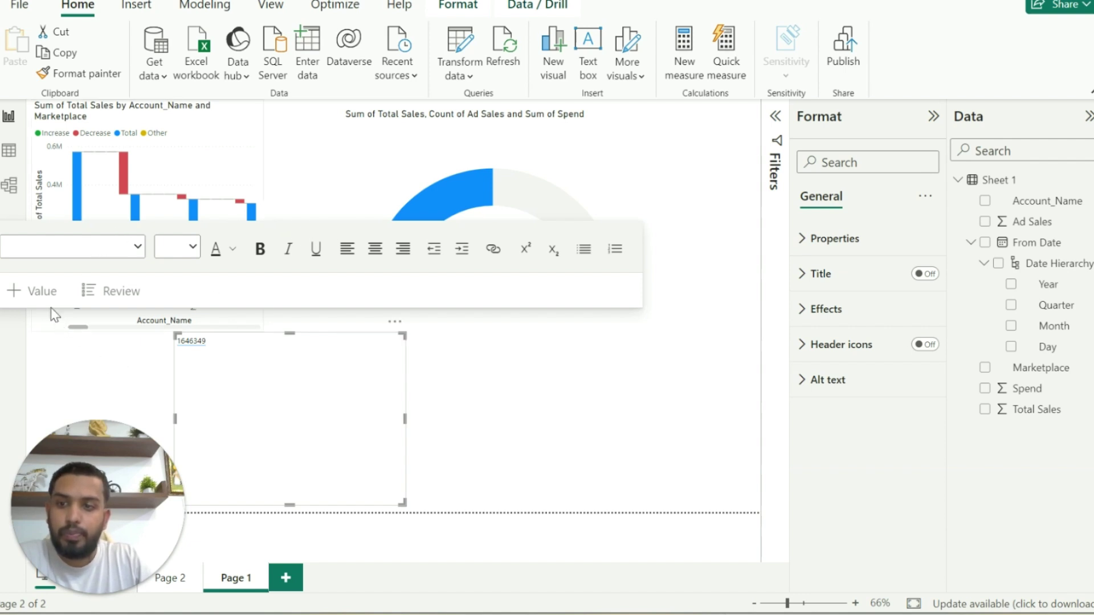
# - Add and save a dynamic value in the text box calculated from the question "tell me the total sales for this year"
pyautogui.click(29, 292)
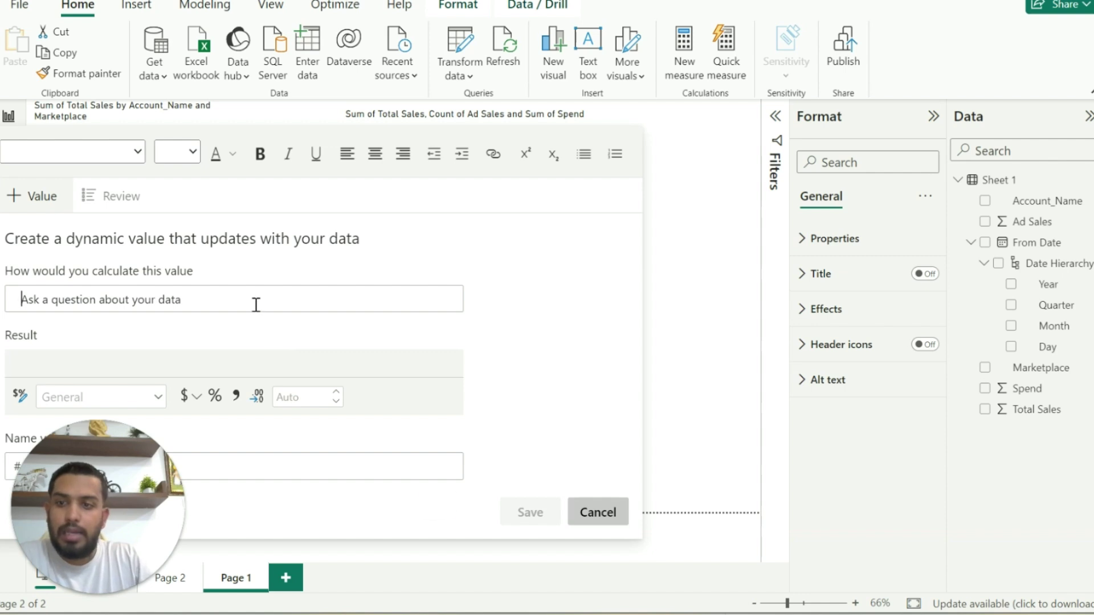
pyautogui.write('tell m t')
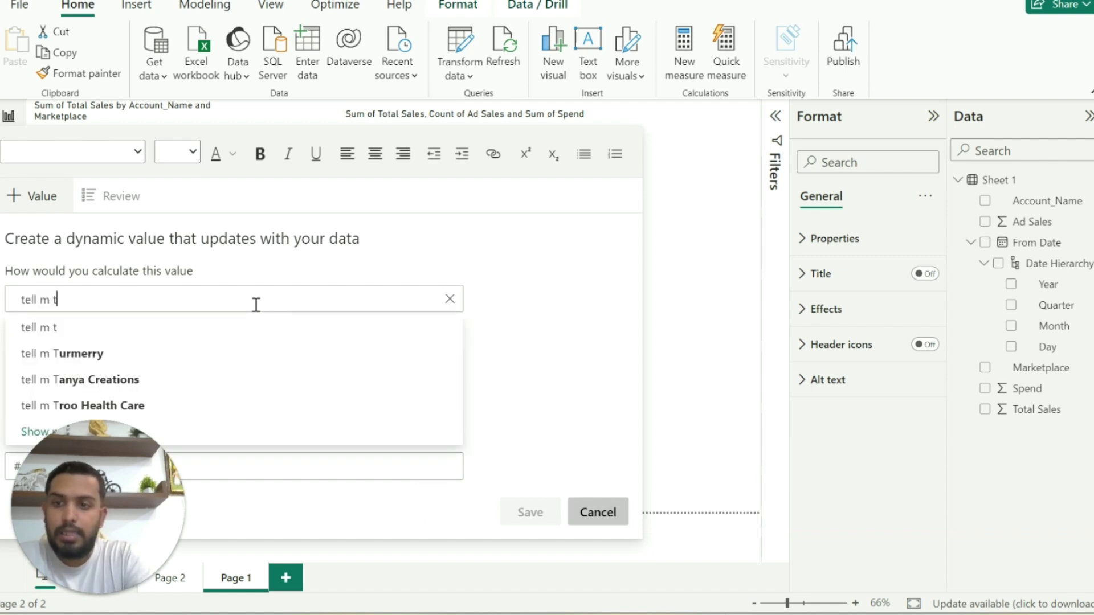
pyautogui.press('BackSpace')
pyautogui.press('BackSpace')
pyautogui.write('e t')
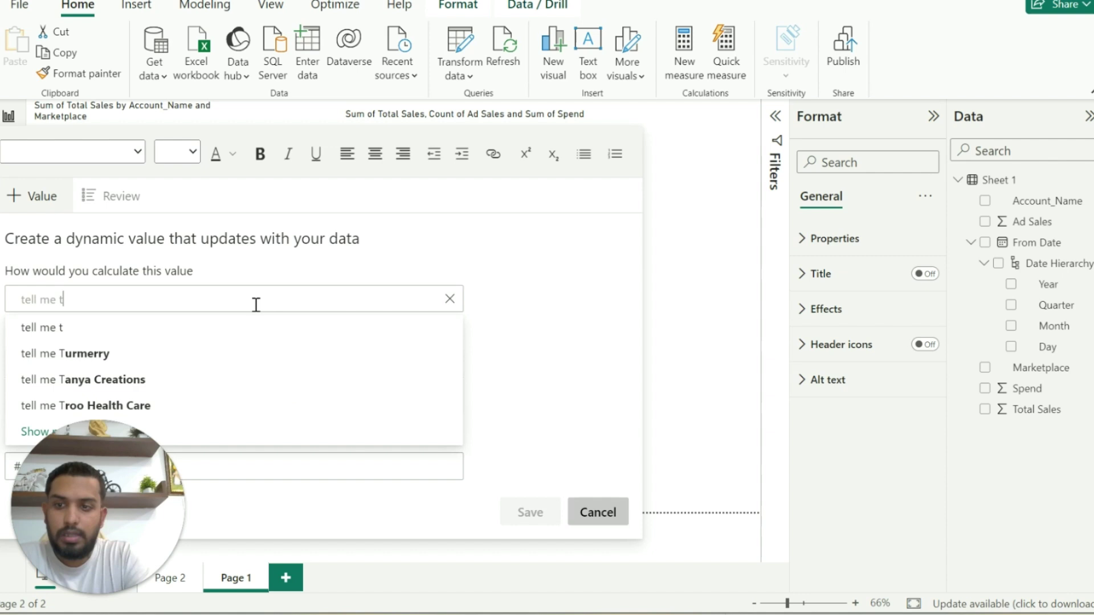
pyautogui.write('y')
pyautogui.press('BackSpace')
pyautogui.write('he ')
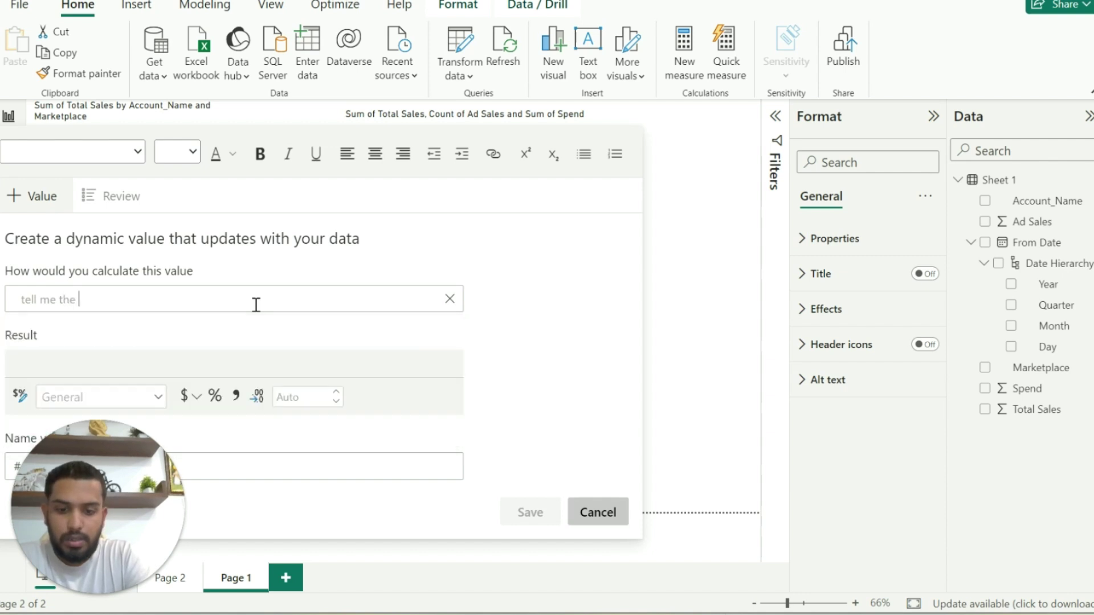
pyautogui.write('to')
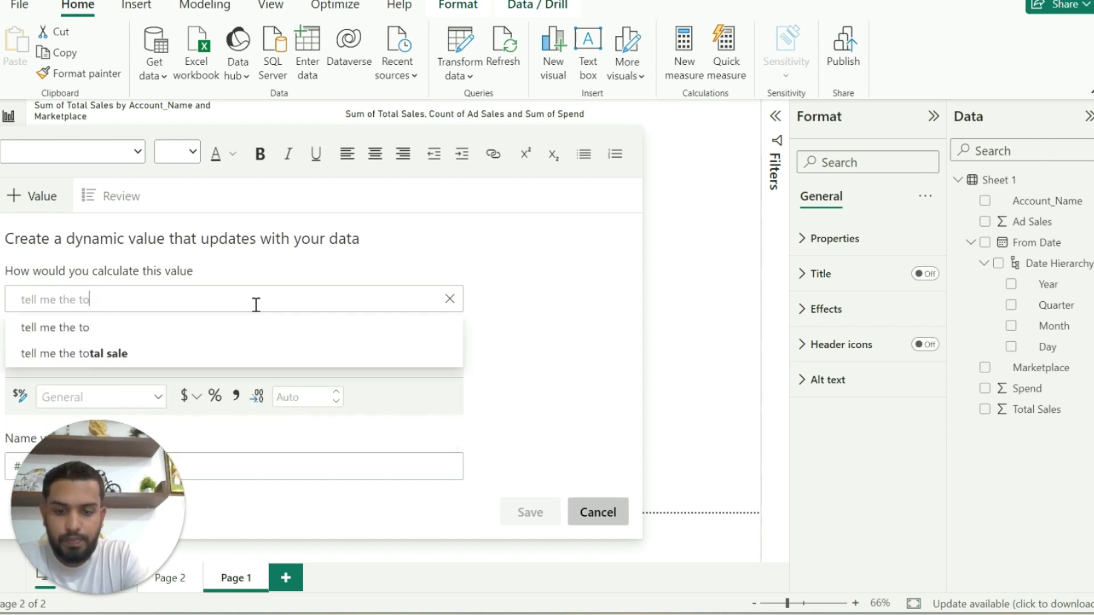
pyautogui.write('tal ')
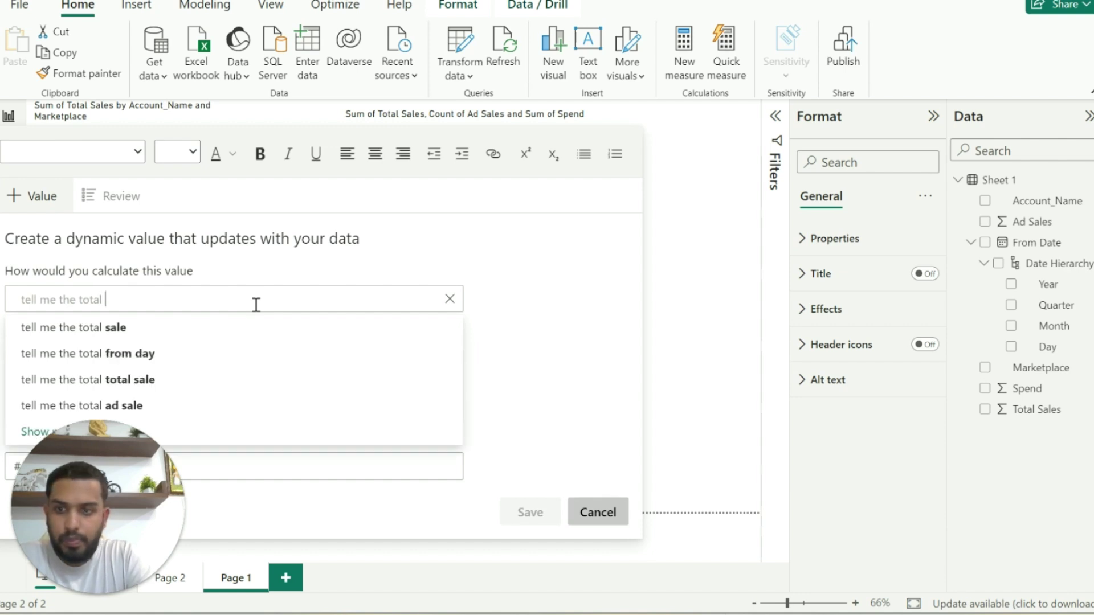
pyautogui.write('sales ')
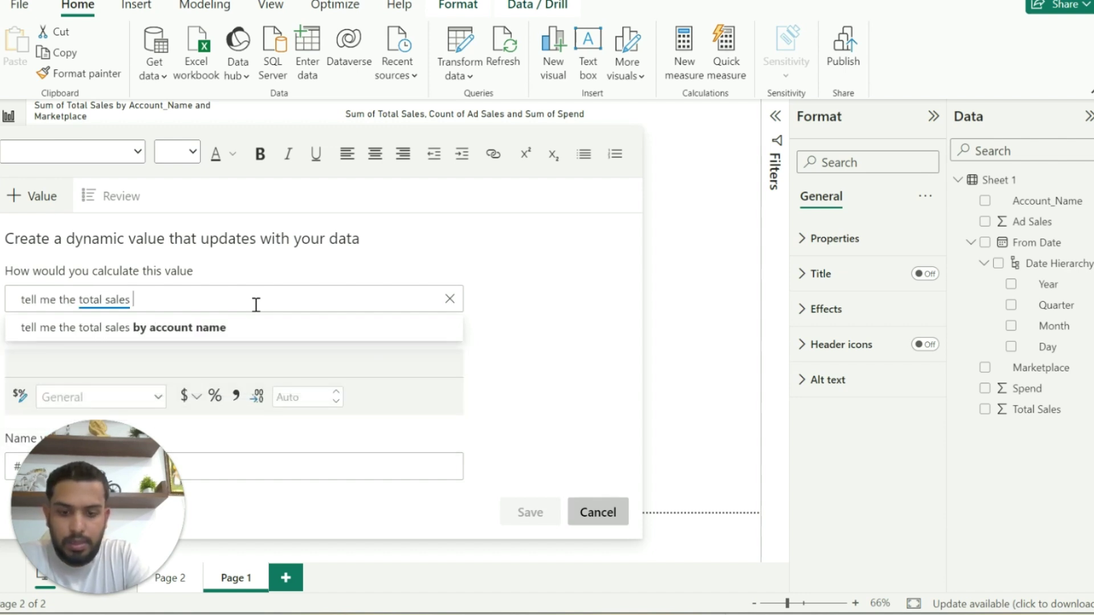
pyautogui.write('for this year')
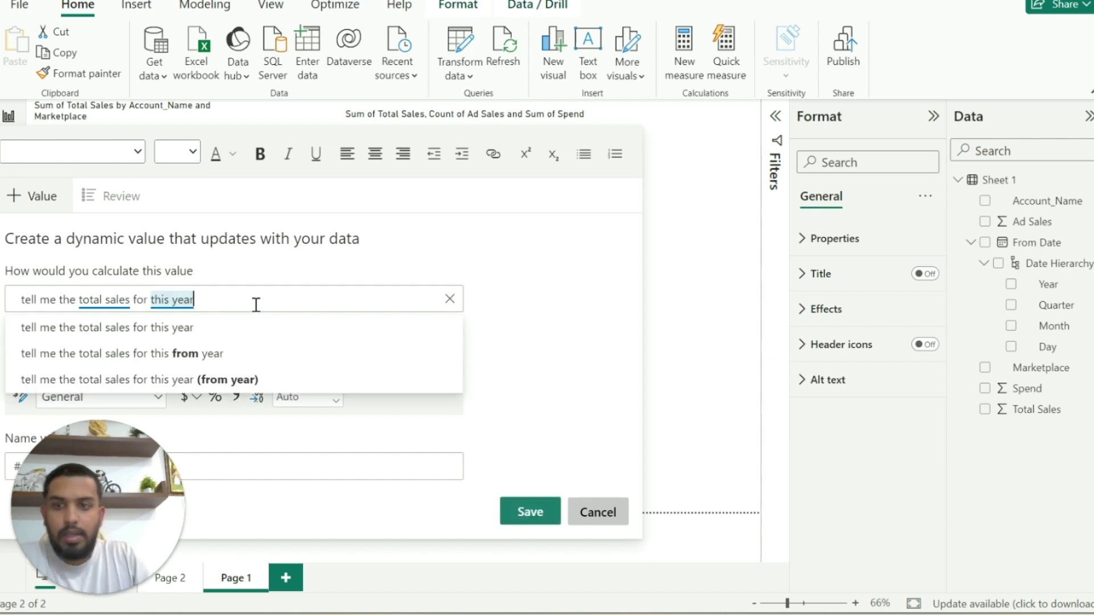
pyautogui.click(541, 514)
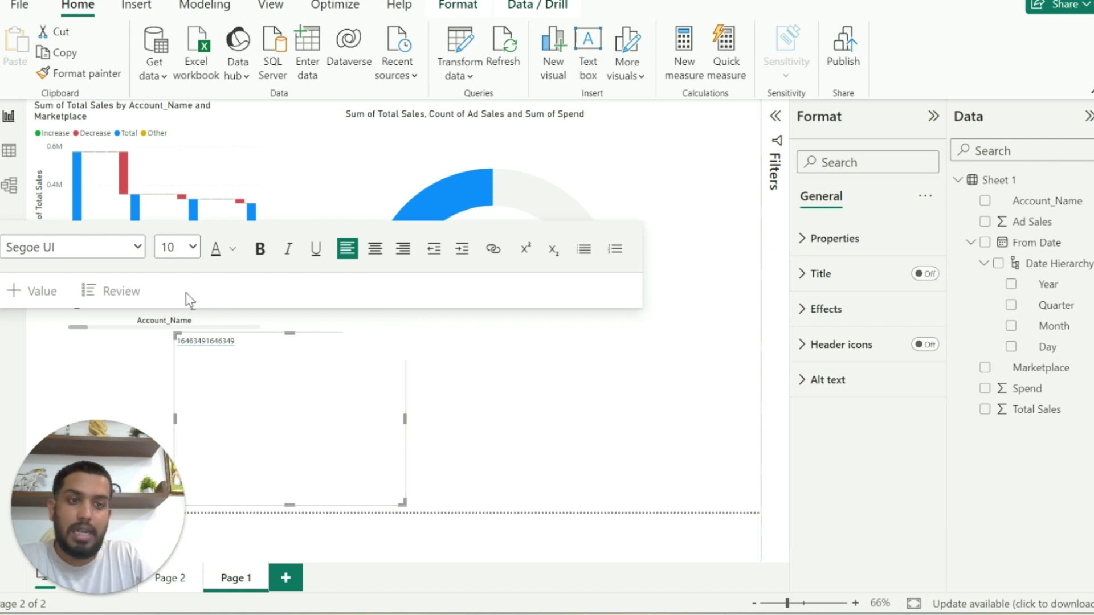
pyautogui.click(693, 385)
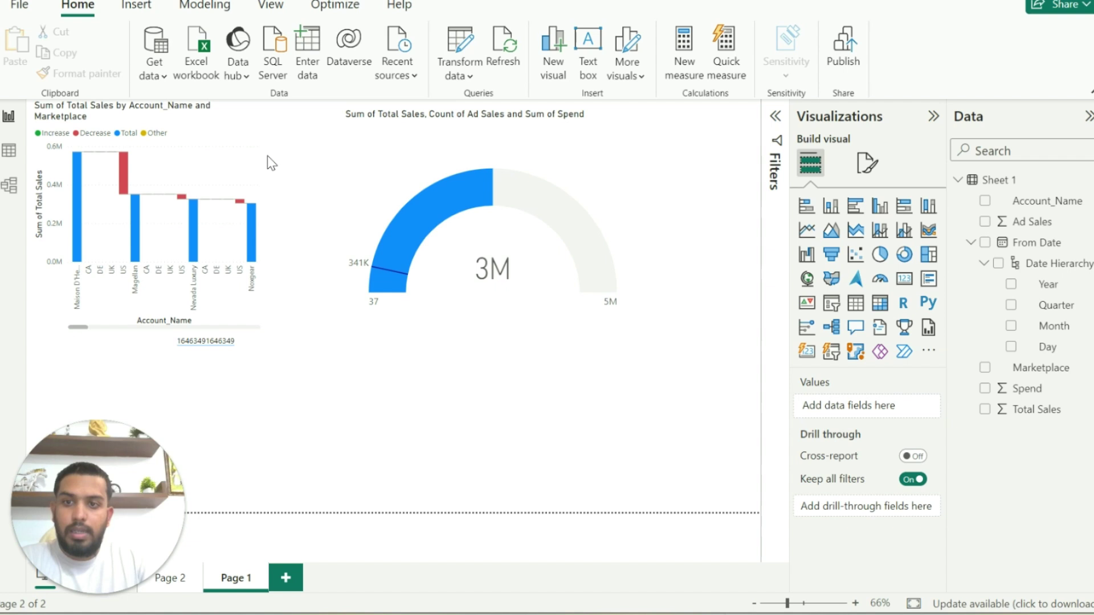
# - View the waterfall chart of total sales by account name and marketplace in focus mode
pyautogui.click(263, 136)
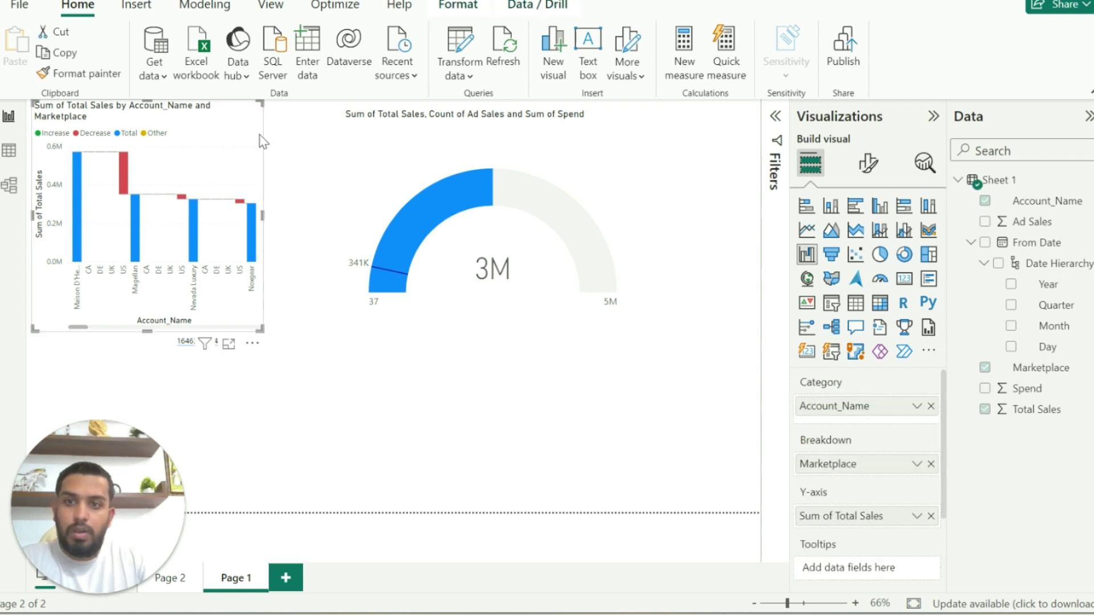
pyautogui.click(229, 344)
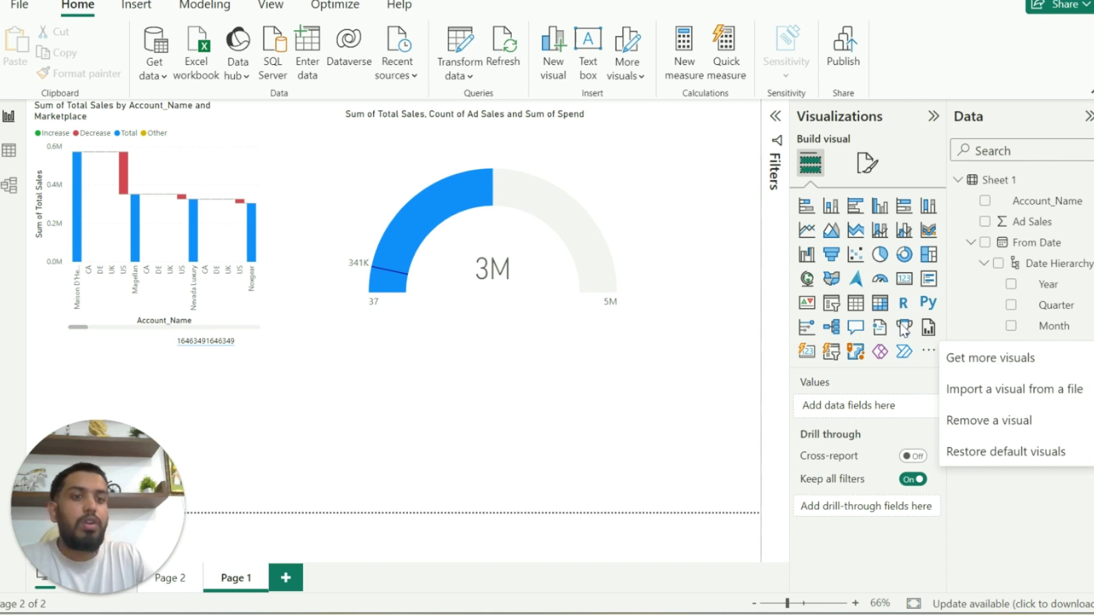
# - Open the gallery of additional Power BI visuals and browse the chart, gauge, slicer and filter types on offer
pyautogui.click(977, 360)
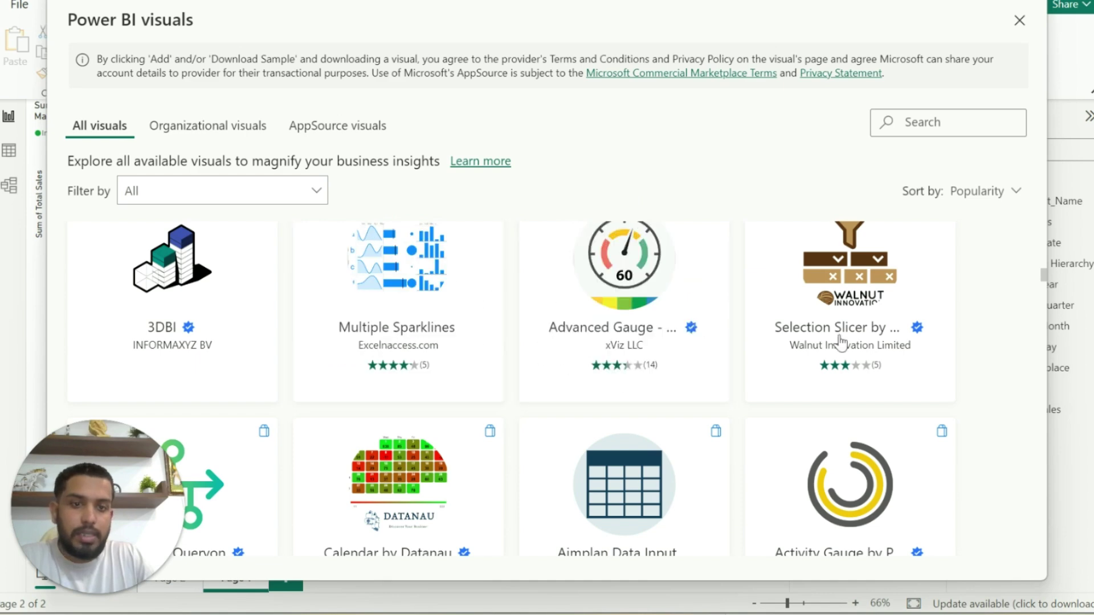
pyautogui.scroll(-3, 860, 349)
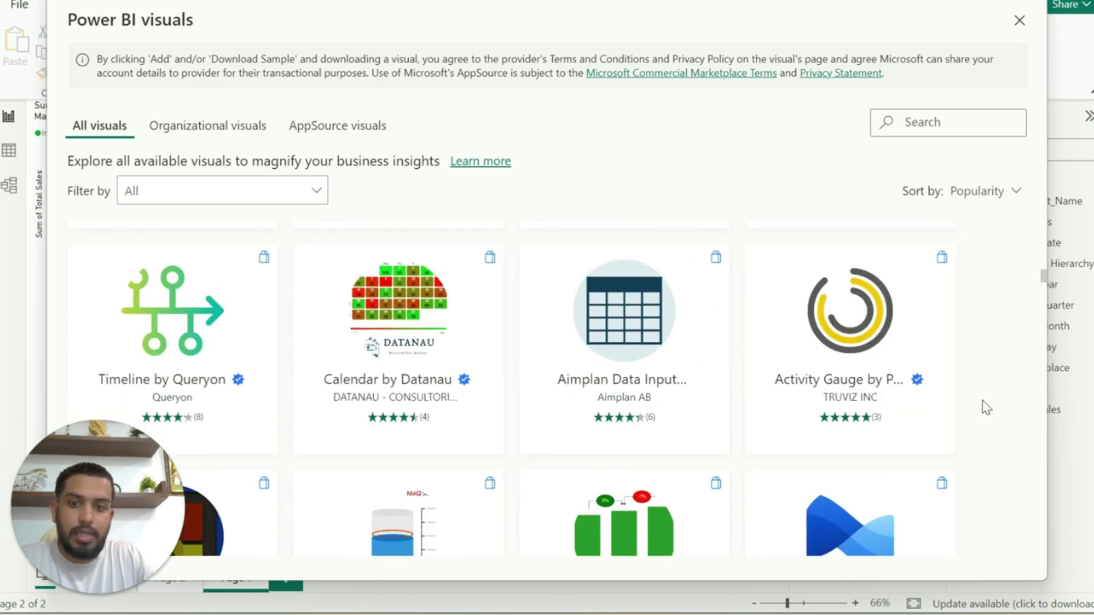
pyautogui.scroll(-3, 979, 403)
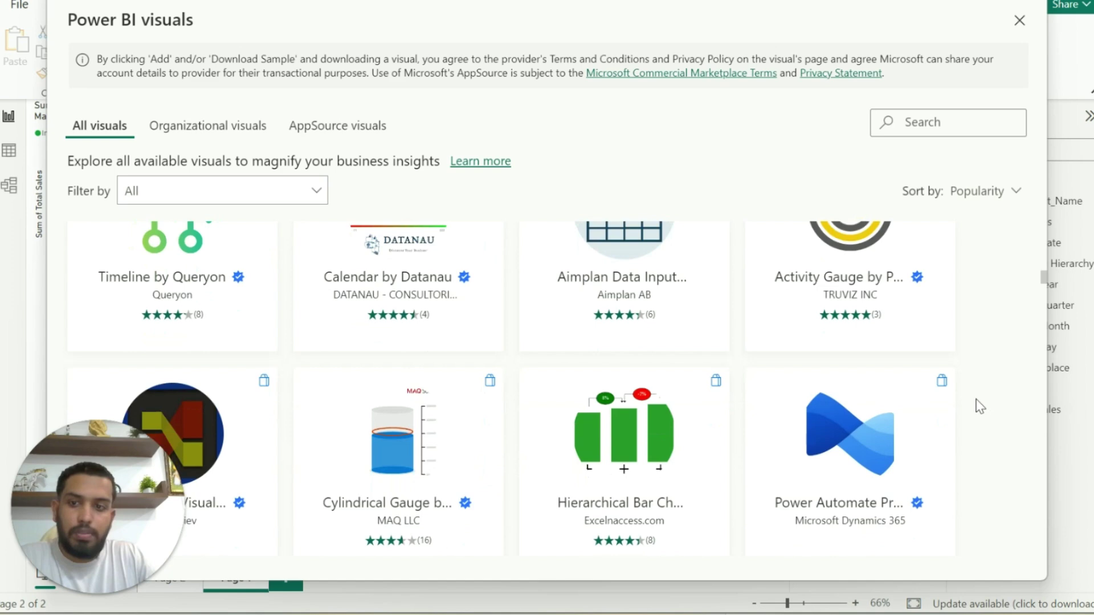
pyautogui.scroll(-3, 979, 406)
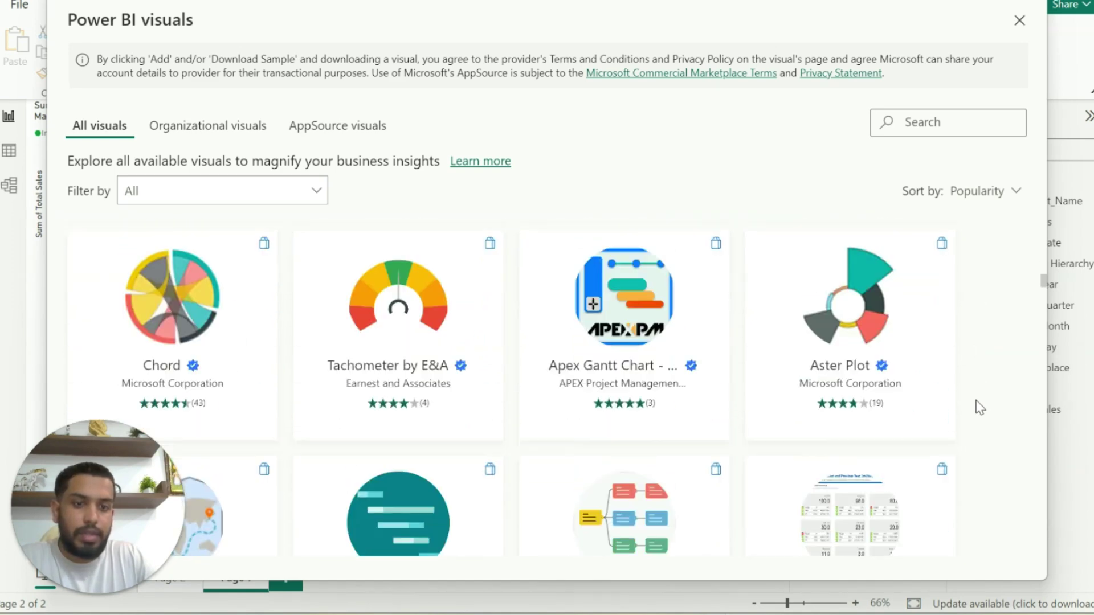
pyautogui.scroll(-3, 276, 273)
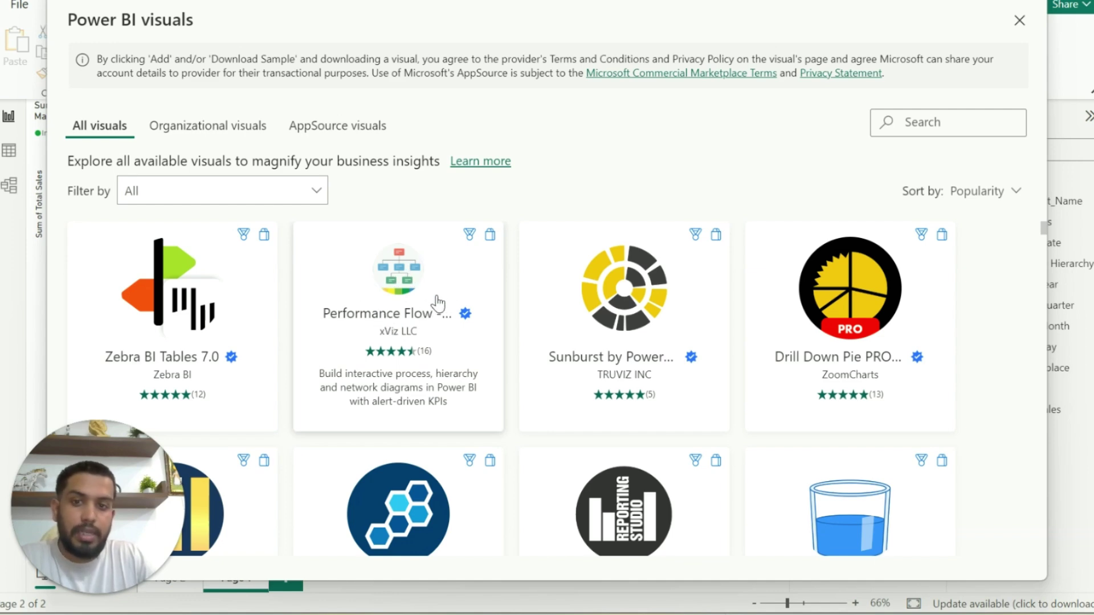
pyautogui.scroll(-5, 437, 305)
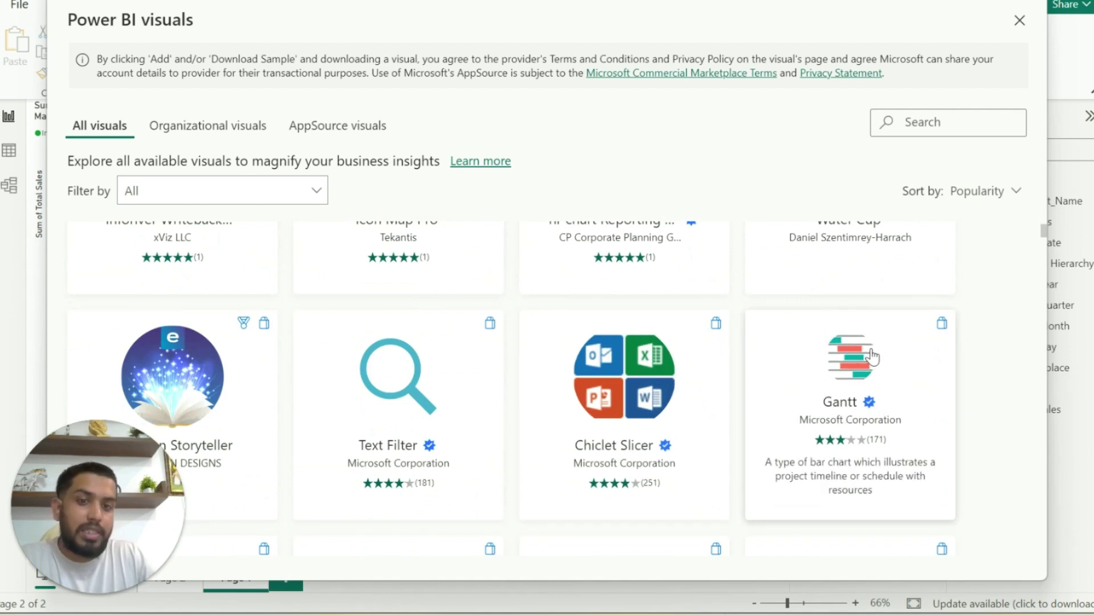
pyautogui.scroll(-3, 684, 445)
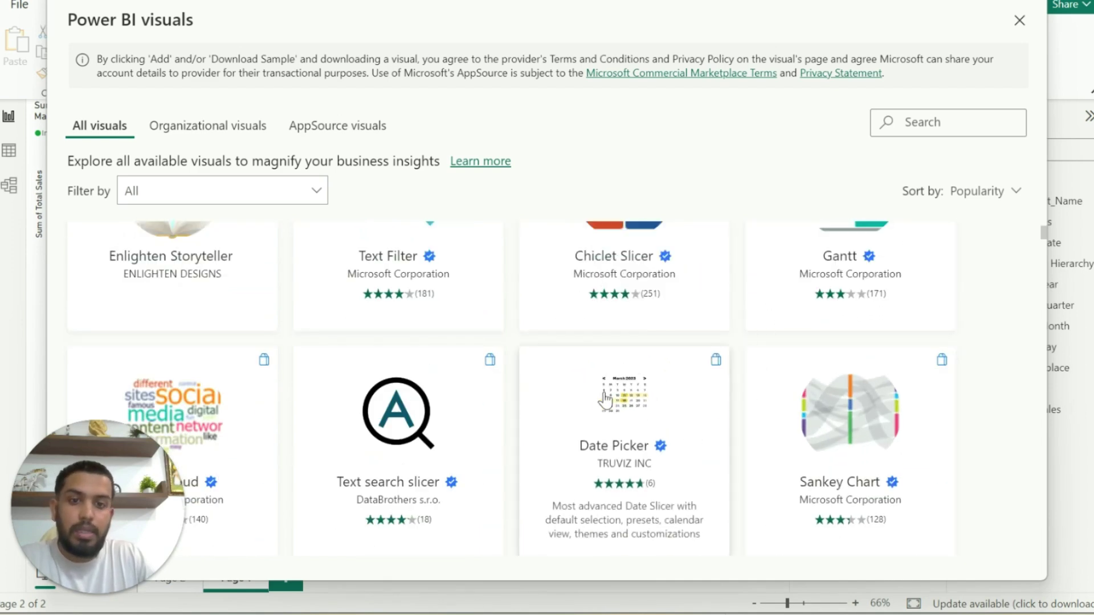
pyautogui.scroll(-2, 654, 430)
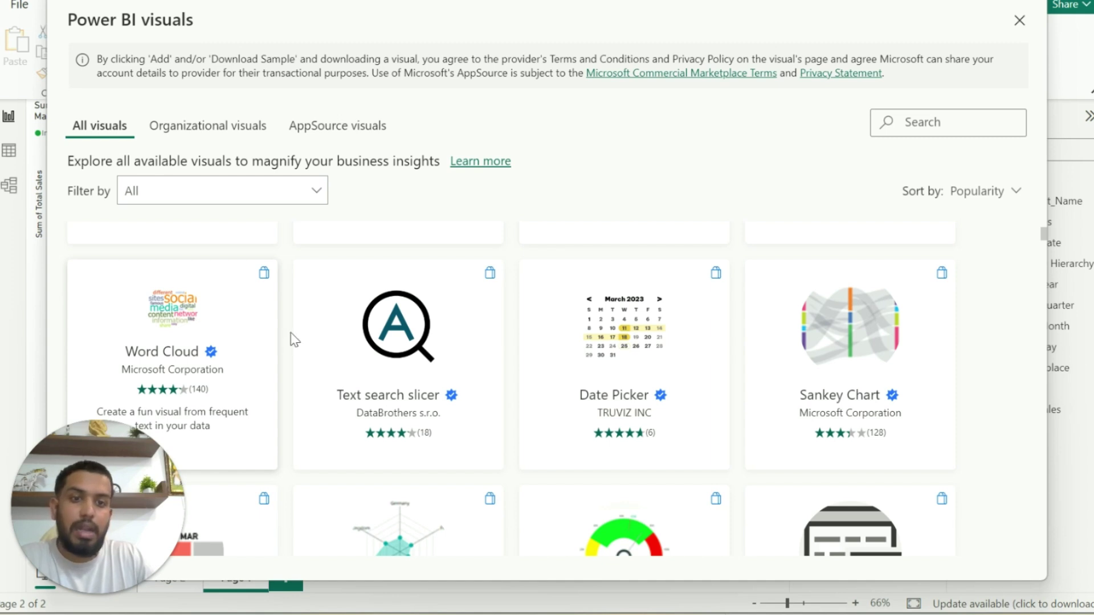
pyautogui.scroll(-4, 490, 359)
pyautogui.scroll(-2, 496, 370)
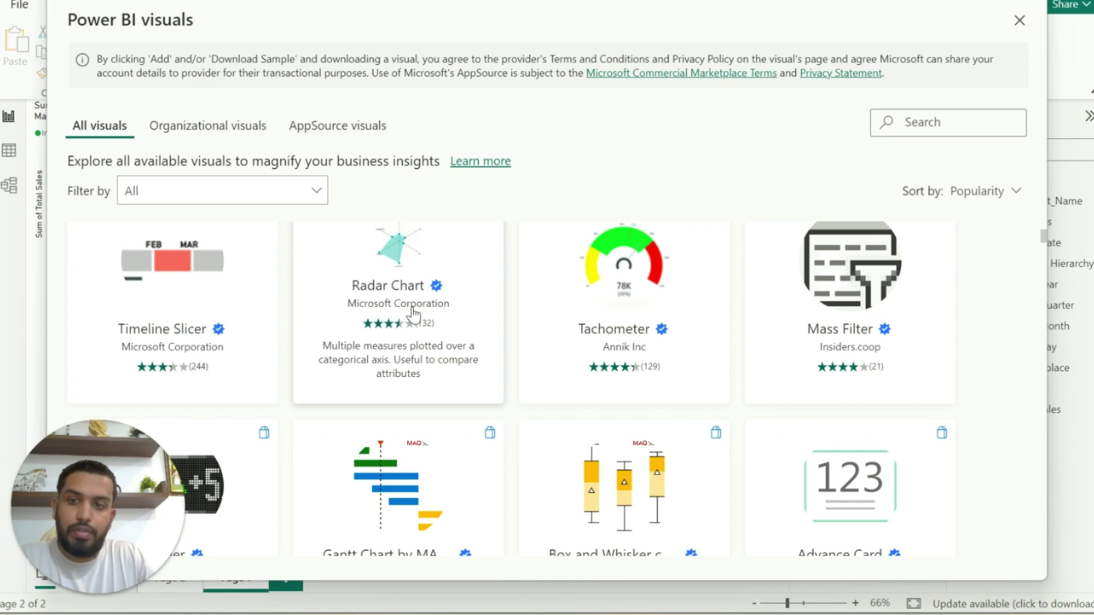
pyautogui.scroll(-3, 456, 370)
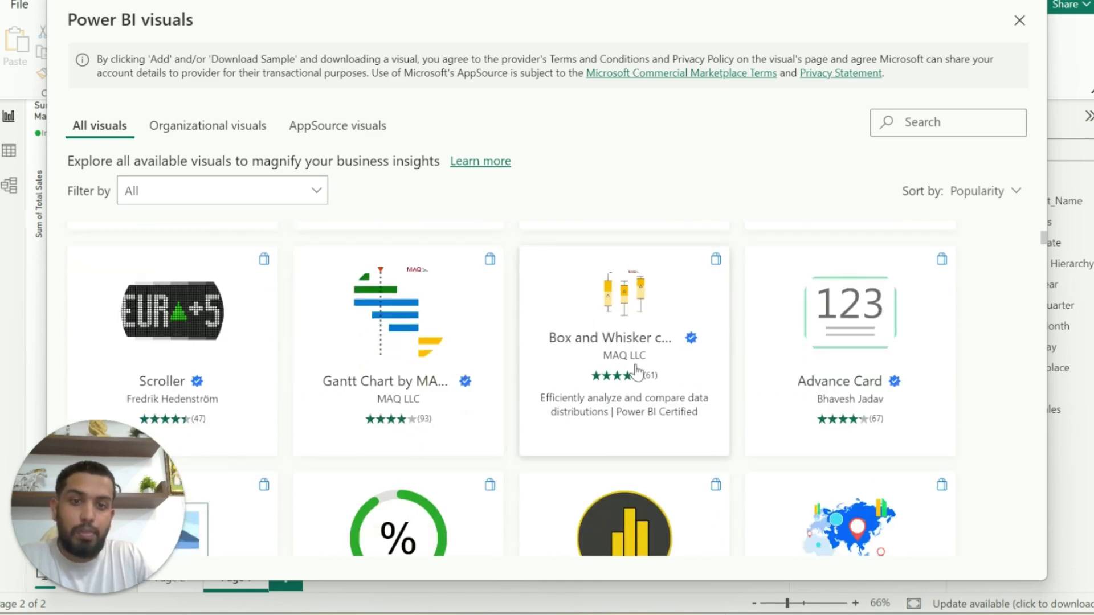
pyautogui.scroll(-3, 645, 402)
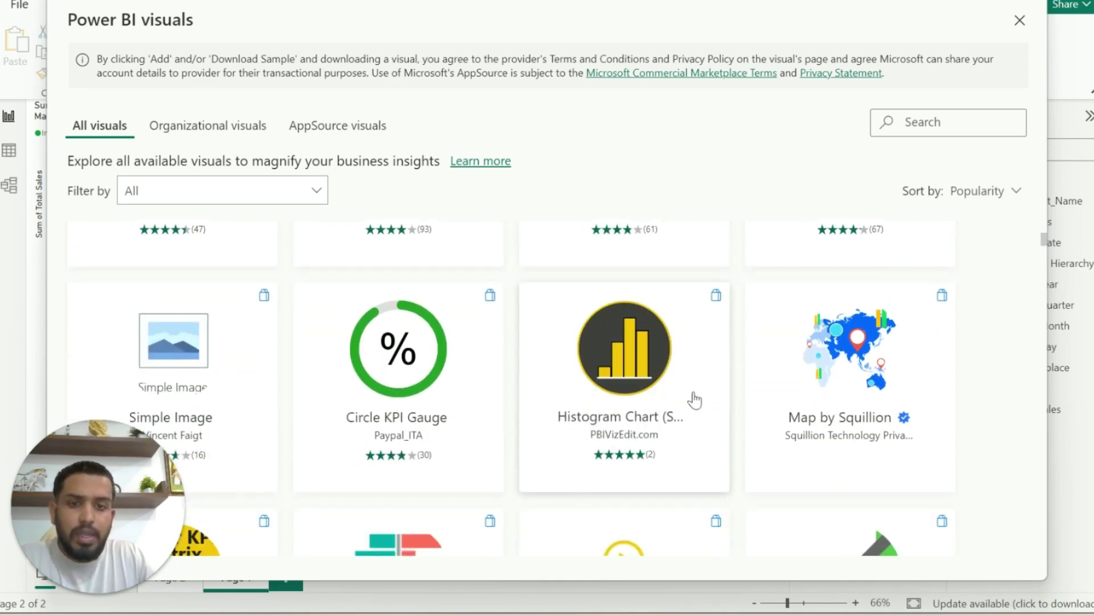
pyautogui.scroll(-2, 692, 399)
pyautogui.scroll(-4, 672, 419)
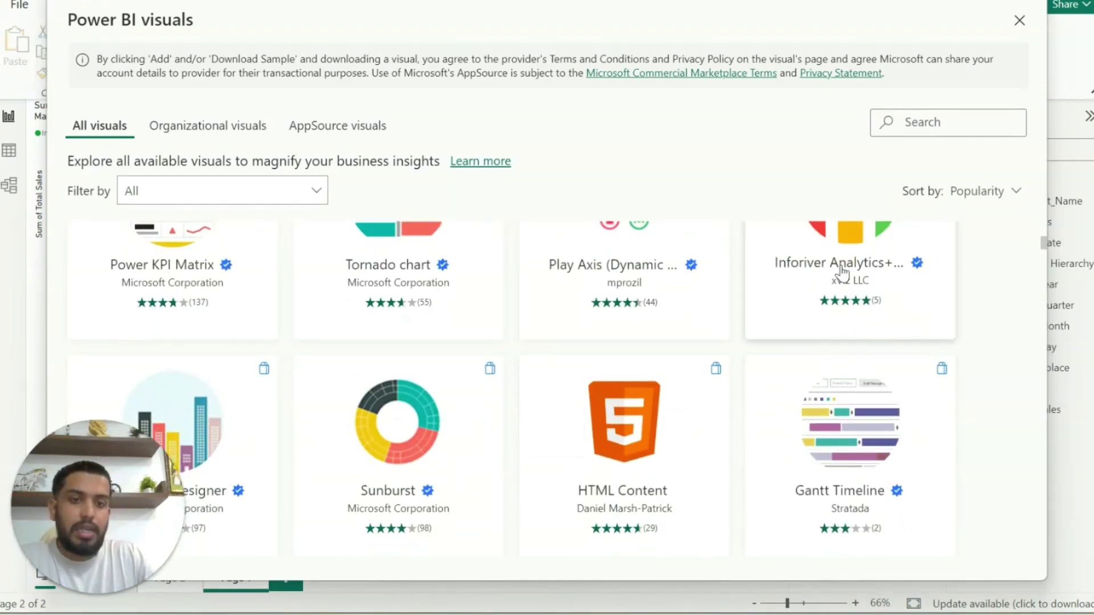
pyautogui.scroll(-15, 840, 421)
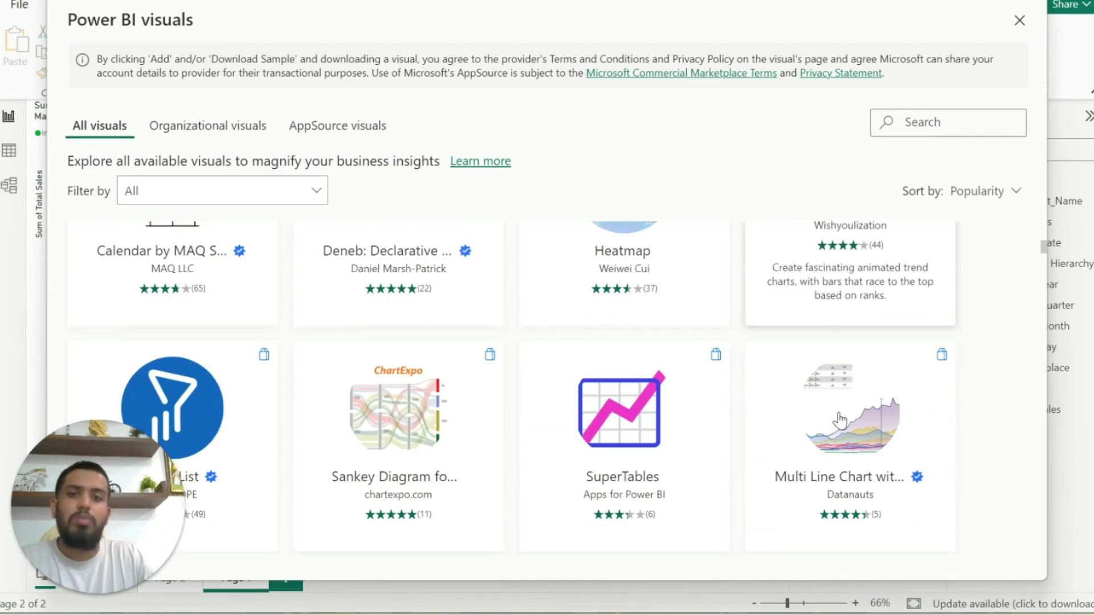
pyautogui.scroll(-6, 839, 420)
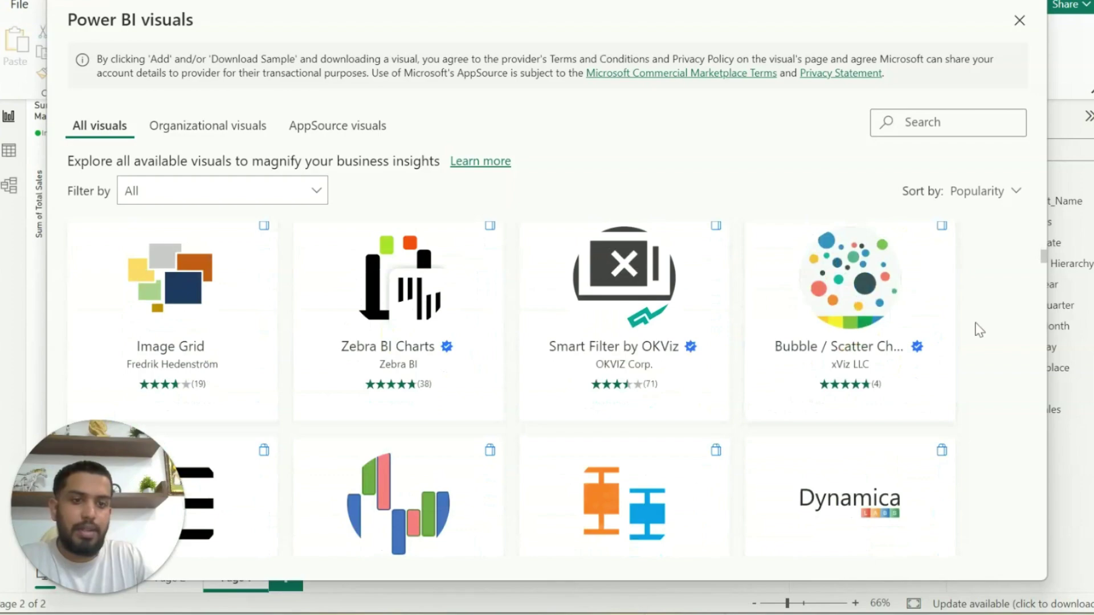
pyautogui.moveTo(1049, 263); pyautogui.dragTo(1041, 286)
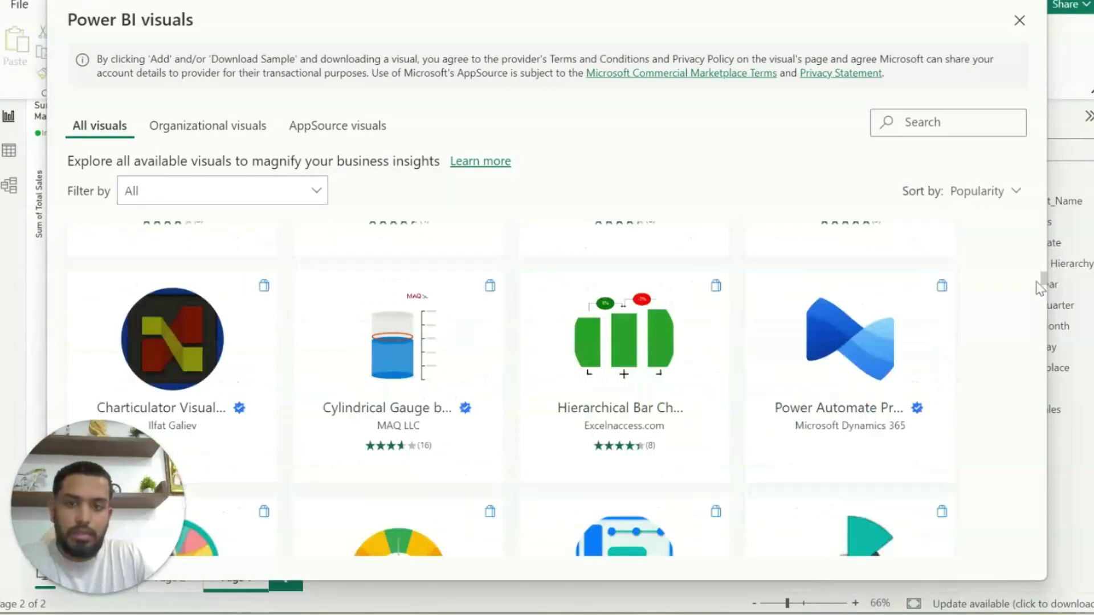
pyautogui.scroll(-5, 915, 432)
pyautogui.scroll(-12, 917, 435)
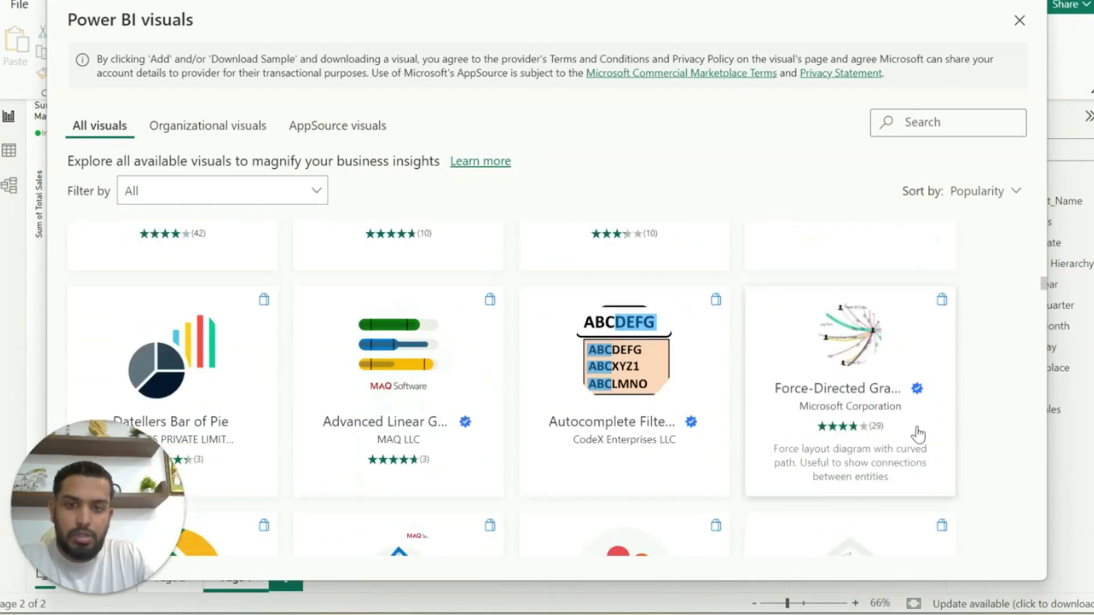
pyautogui.scroll(-12, 919, 436)
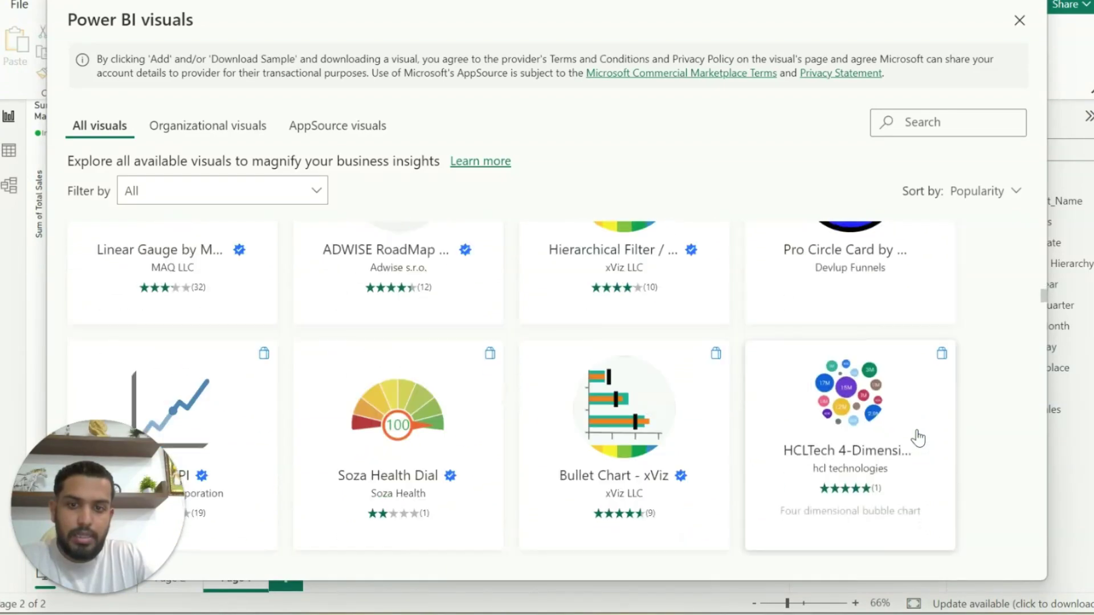
pyautogui.scroll(-10, 918, 456)
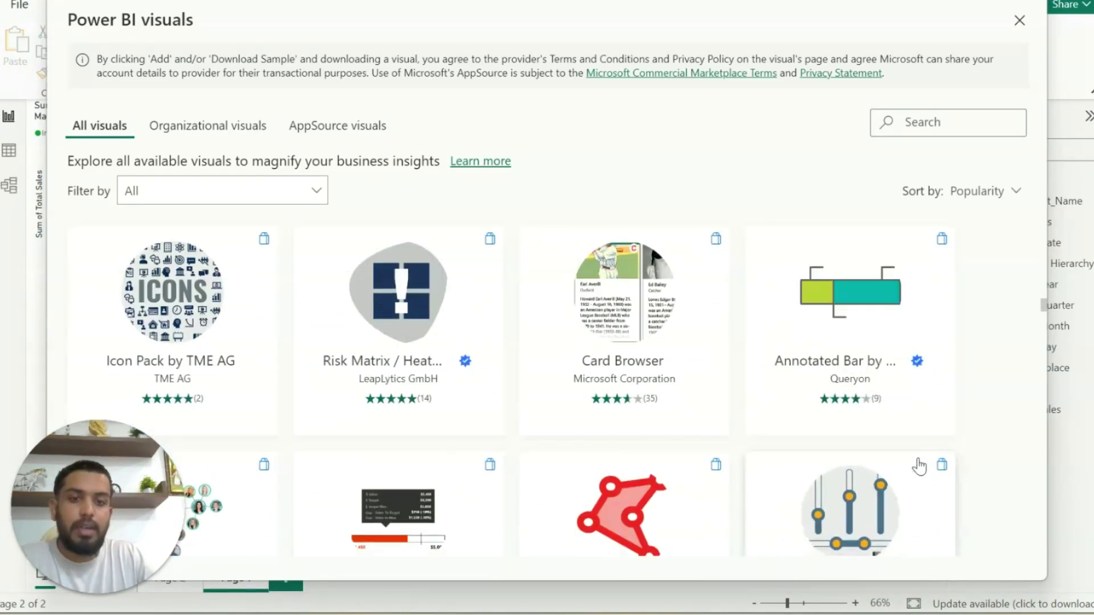
pyautogui.scroll(-12, 949, 480)
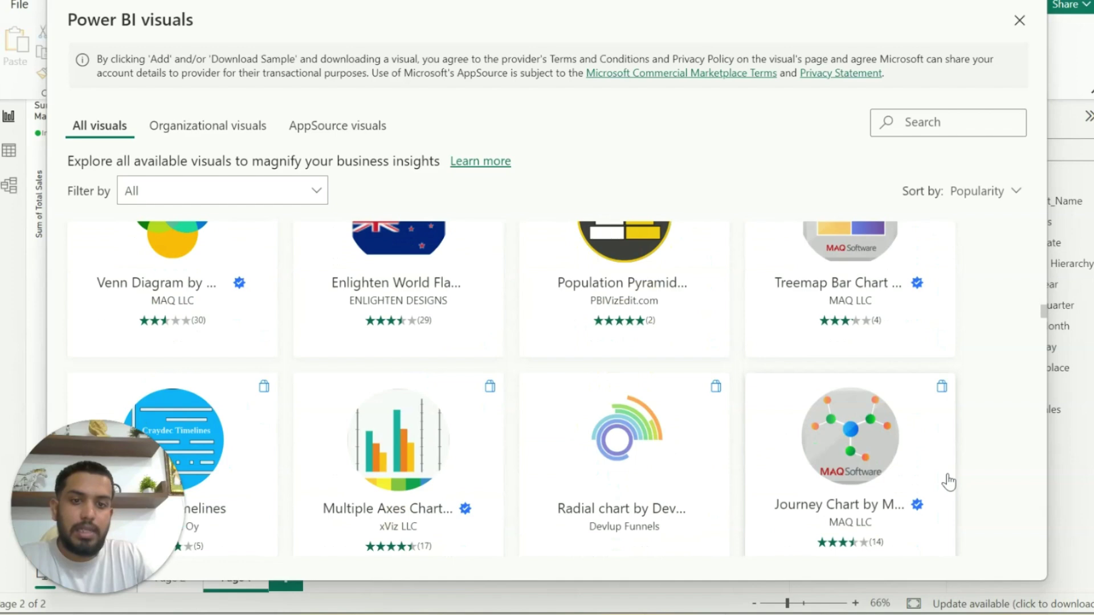
# - Browse further down the gallery of Power BI visuals and return to the report page
pyautogui.scroll(-5, 949, 483)
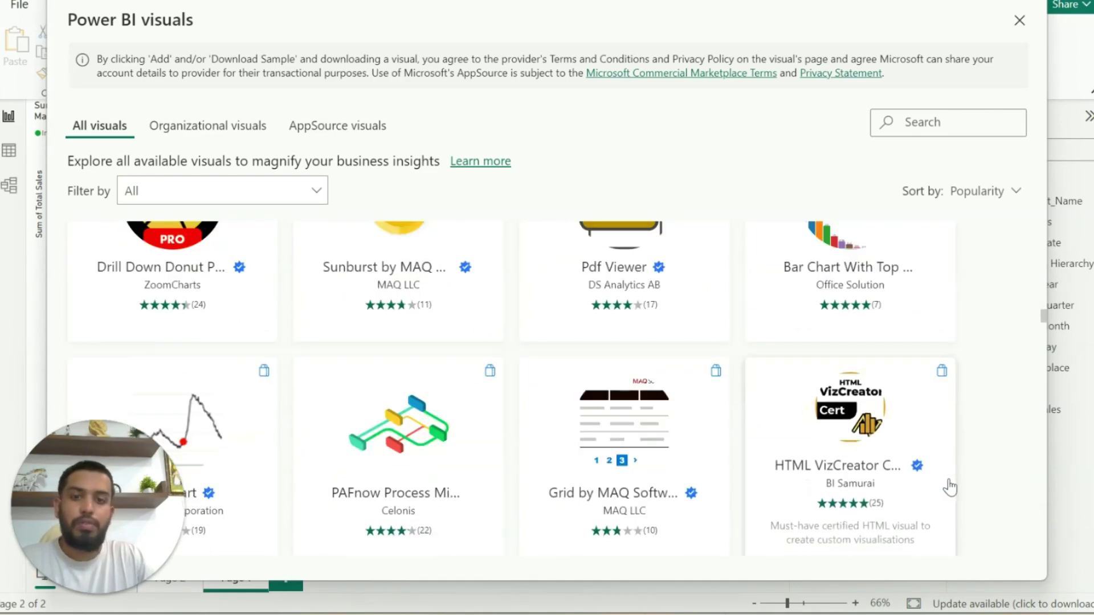
pyautogui.click(40, 183)
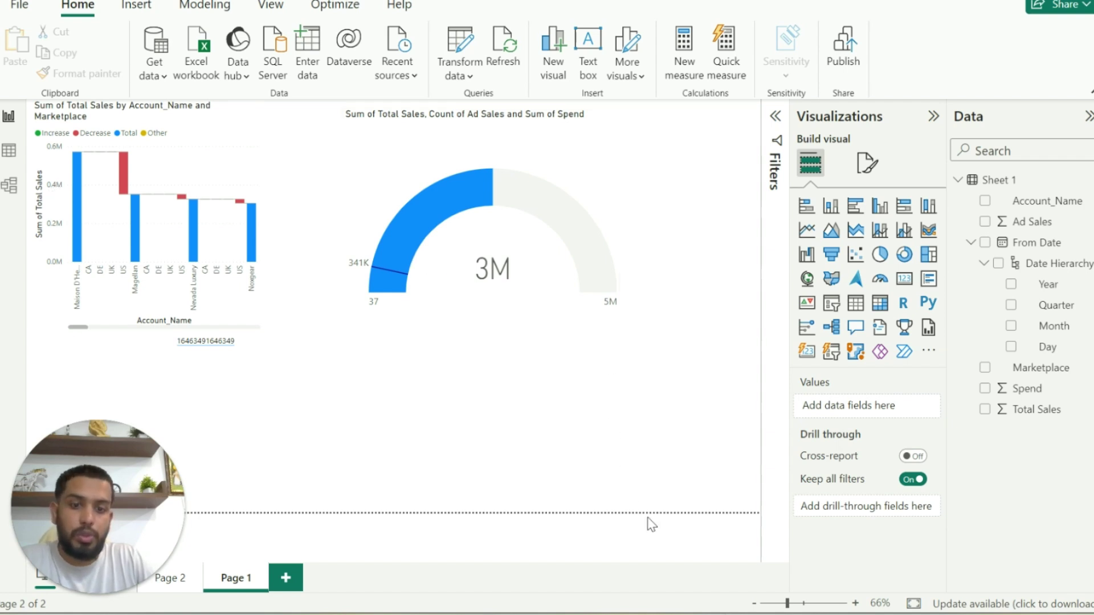
# - Switch to the remote desktop browser and view the Current Census, LUPA Actual, Recertified Episodes, Completed Visits by Episode and Task Completion dashboards
pyautogui.moveTo(663, 614)
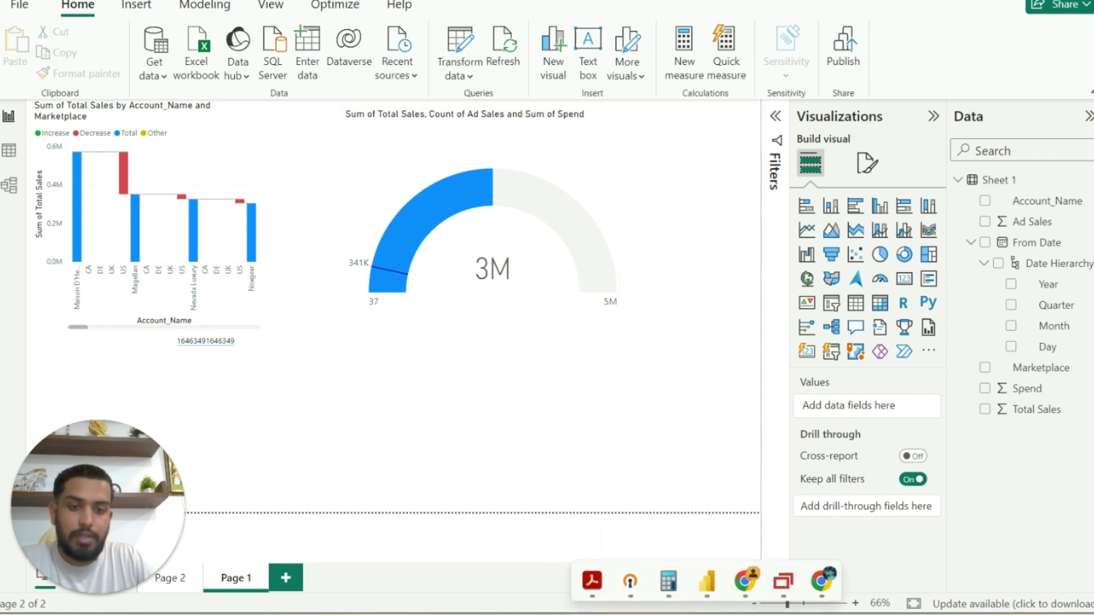
pyautogui.click(784, 581)
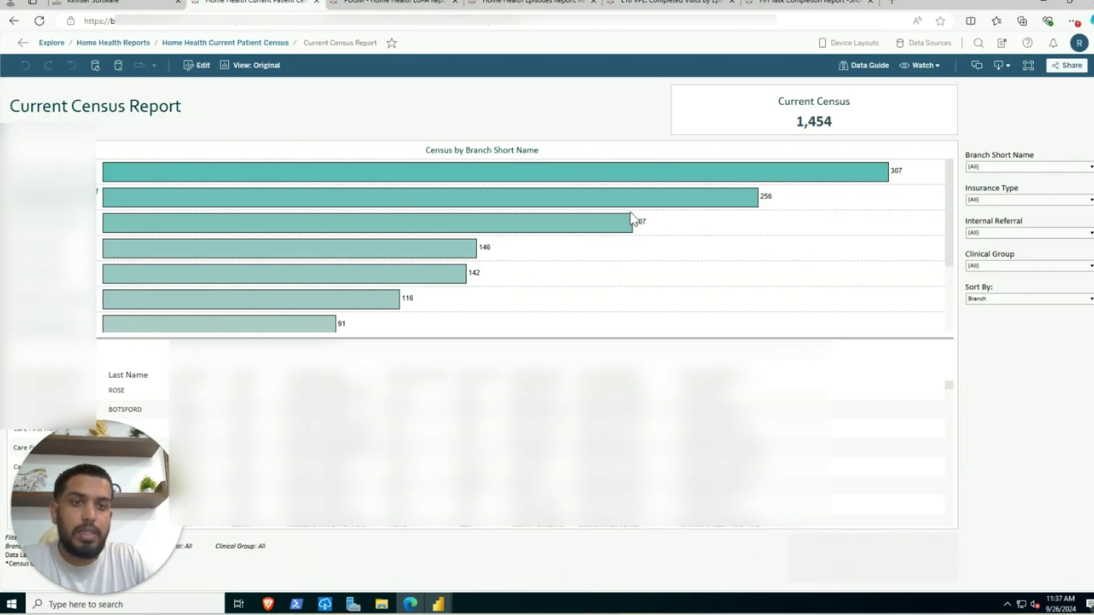
pyautogui.click(392, 4)
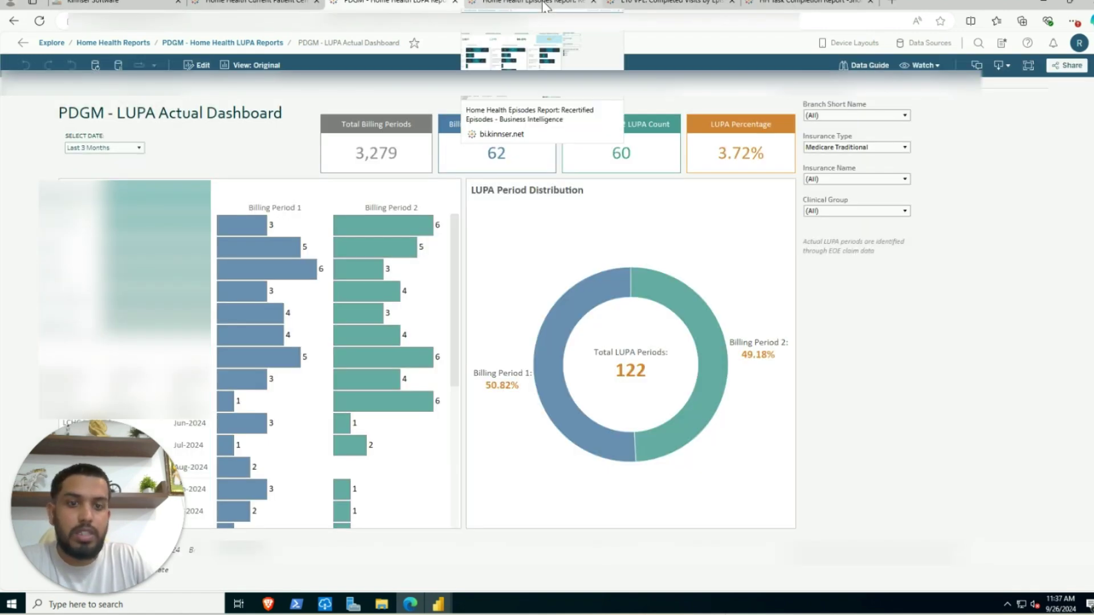
pyautogui.click(544, 6)
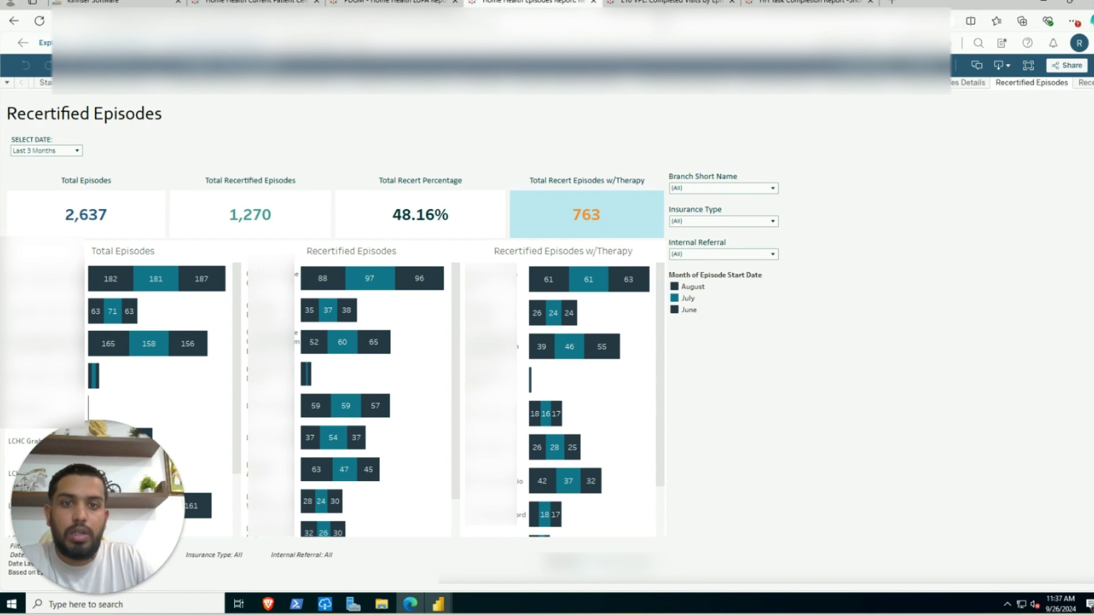
pyautogui.click(718, 5)
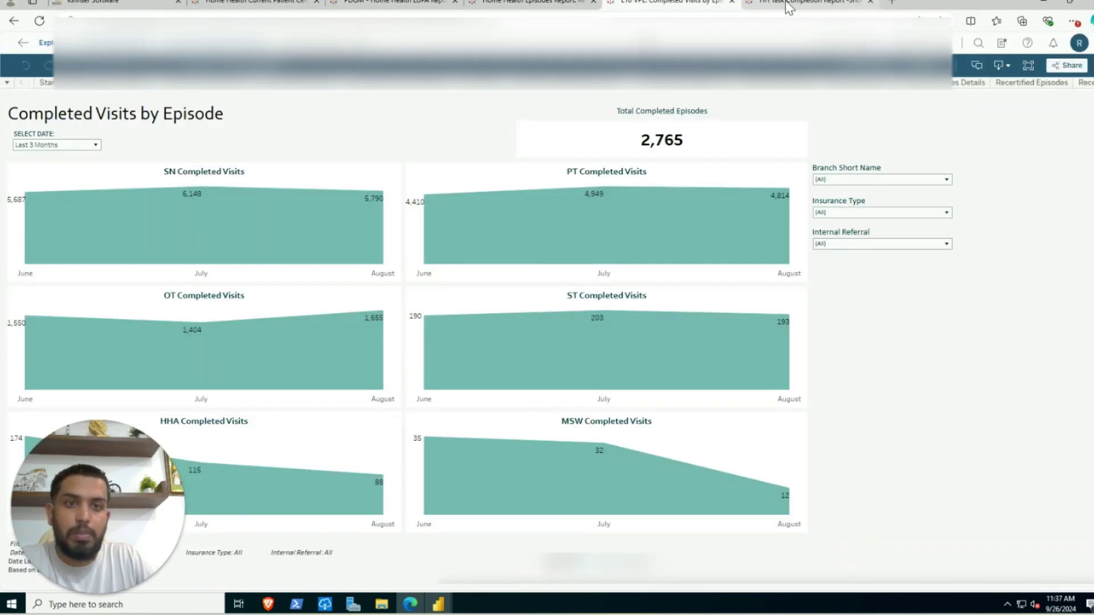
pyautogui.click(784, 6)
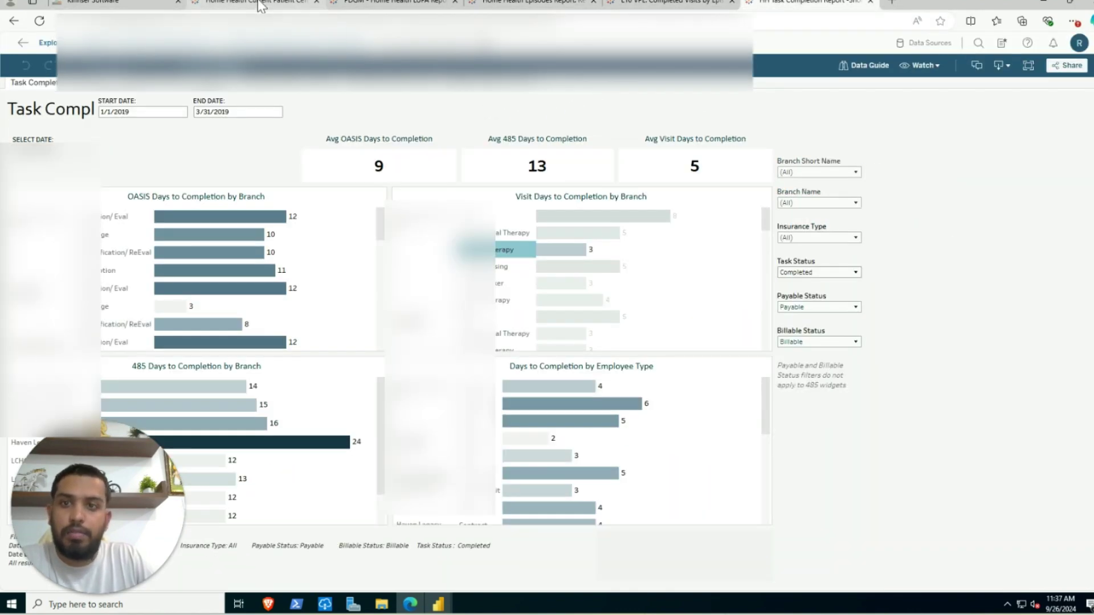
# - Review the home health dashboards again, from the Current Census Report through LUPA, episodes and completed visits to Task Completion
pyautogui.click(257, 4)
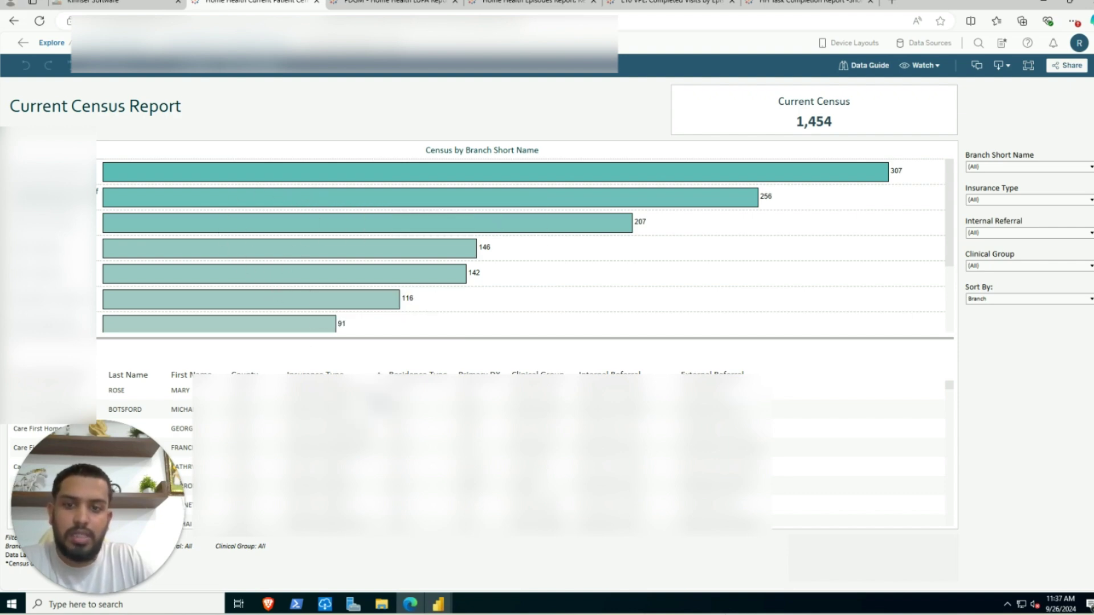
pyautogui.click(379, 6)
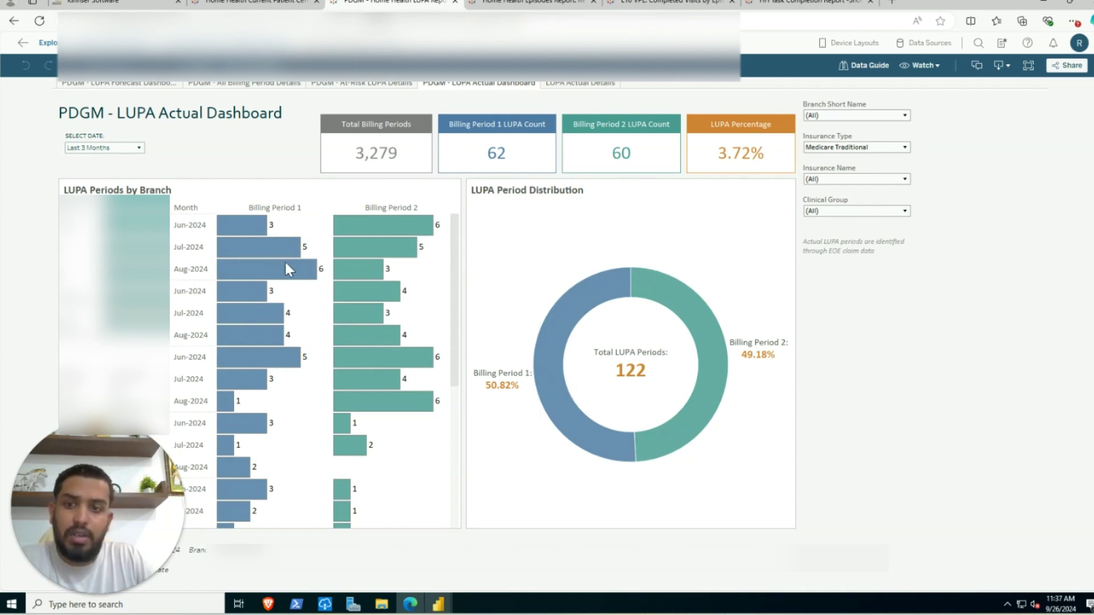
pyautogui.click(522, 6)
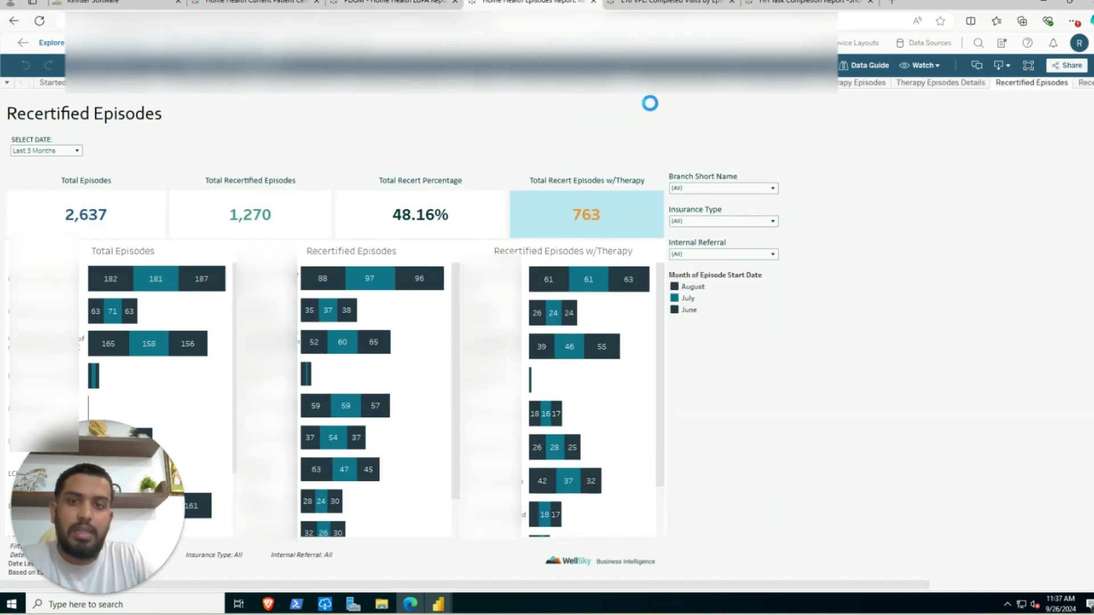
pyautogui.click(667, 5)
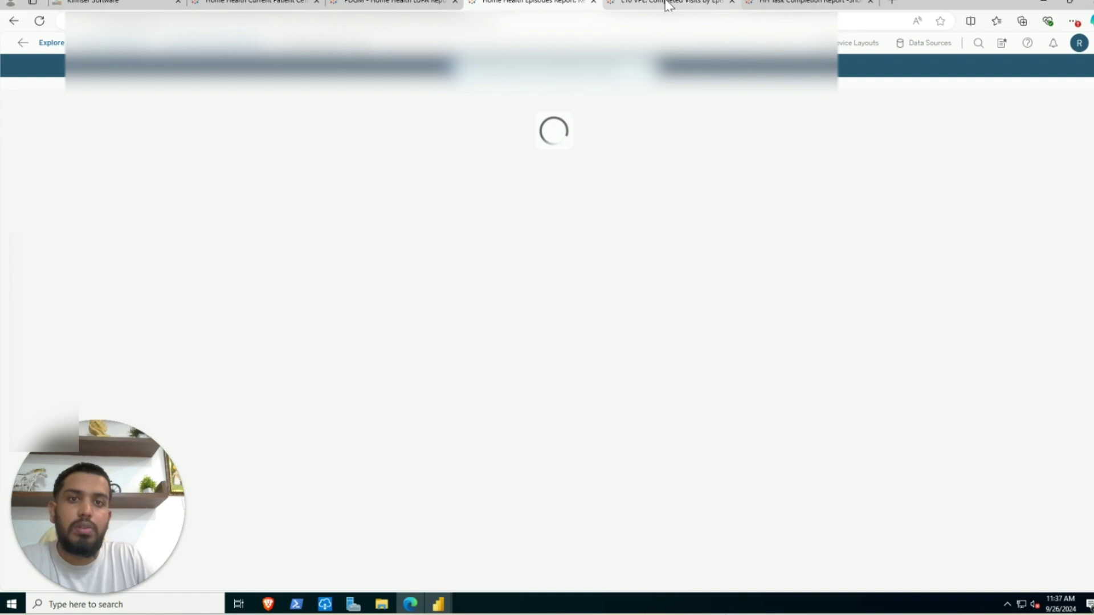
pyautogui.moveTo(667, 4)
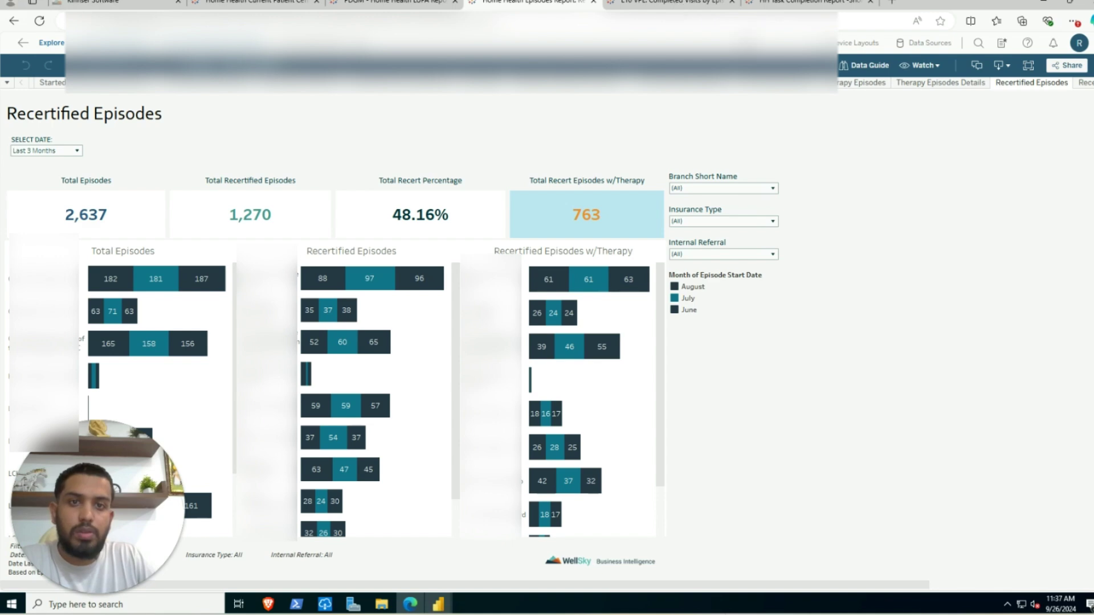
pyautogui.hotkey('ctrl', 'Tab')
pyautogui.click(814, 5)
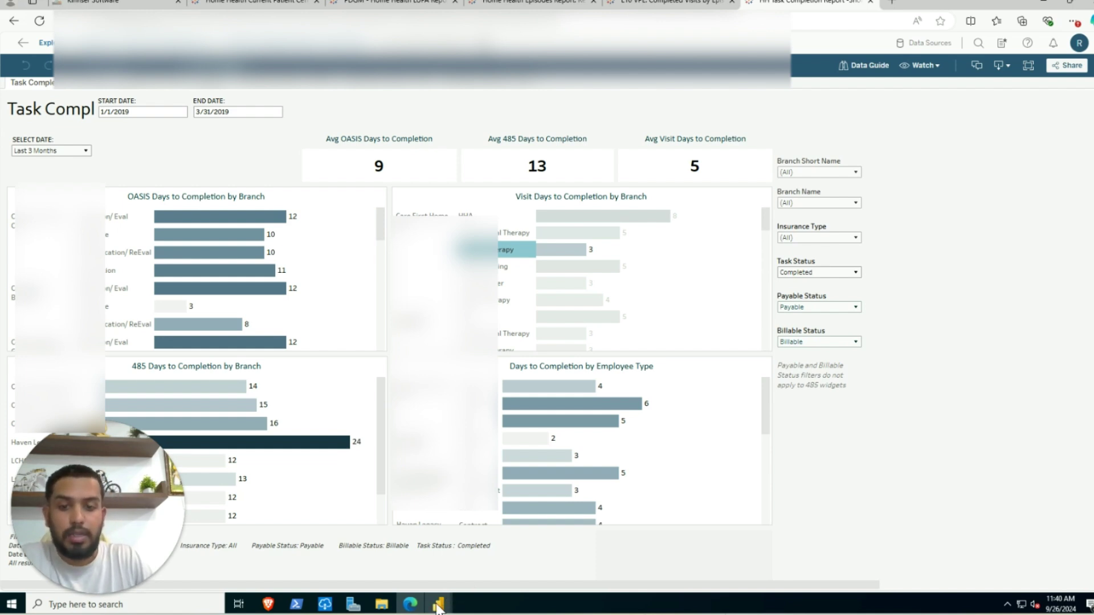
# - Switch to the LifeCare_Vidi Power Query Editor and look through the NotLoaded, DIM and FACT query groups
pyautogui.moveTo(447, 609)
pyautogui.click(494, 565)
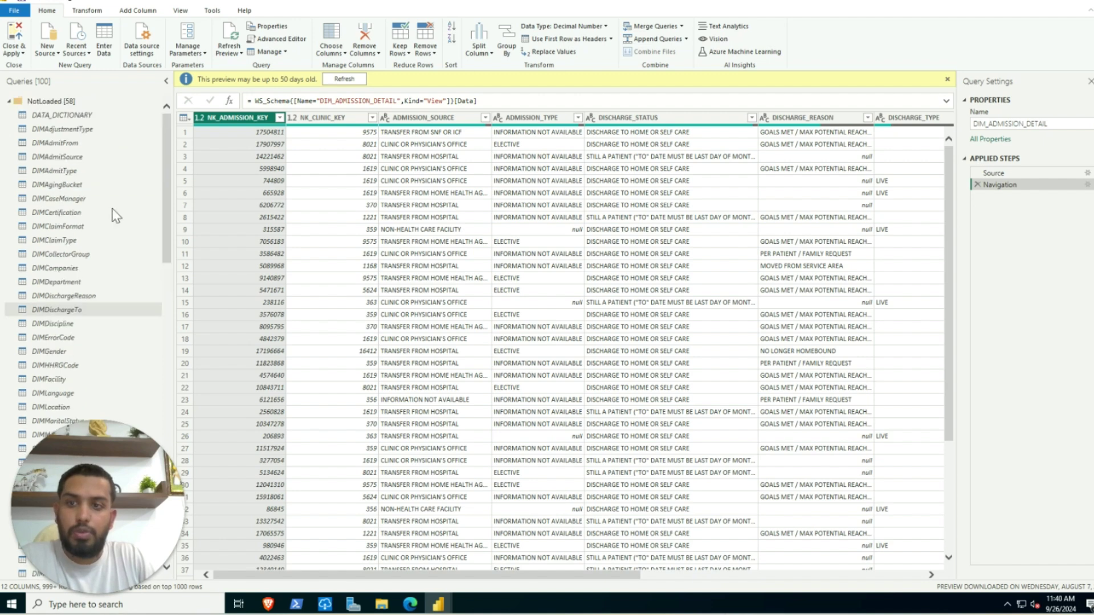
pyautogui.scroll(1, 108, 330)
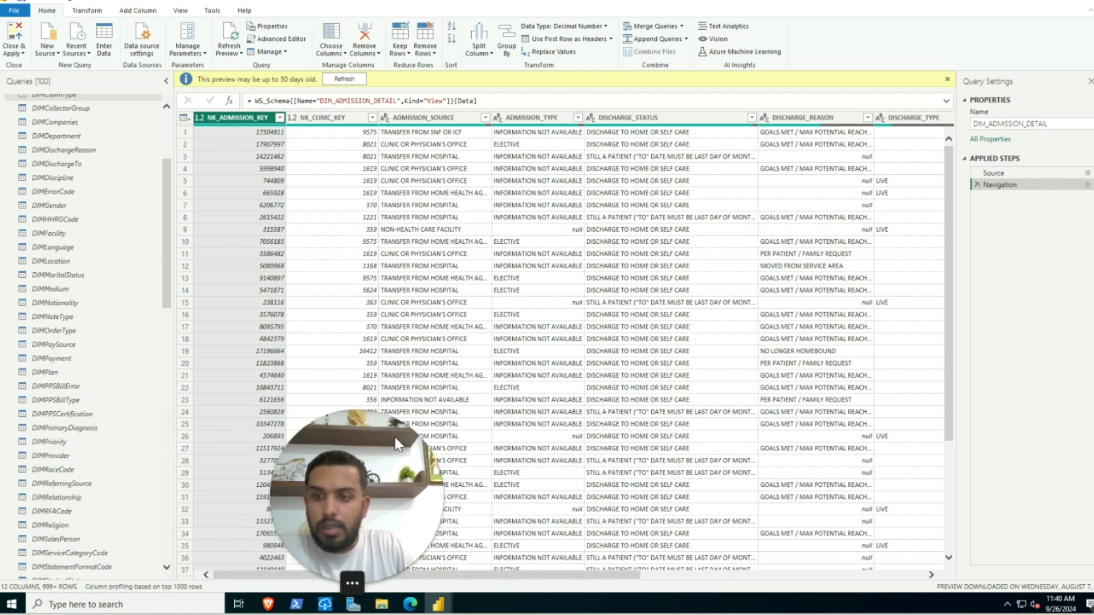
pyautogui.moveTo(166, 259); pyautogui.dragTo(154, 468)
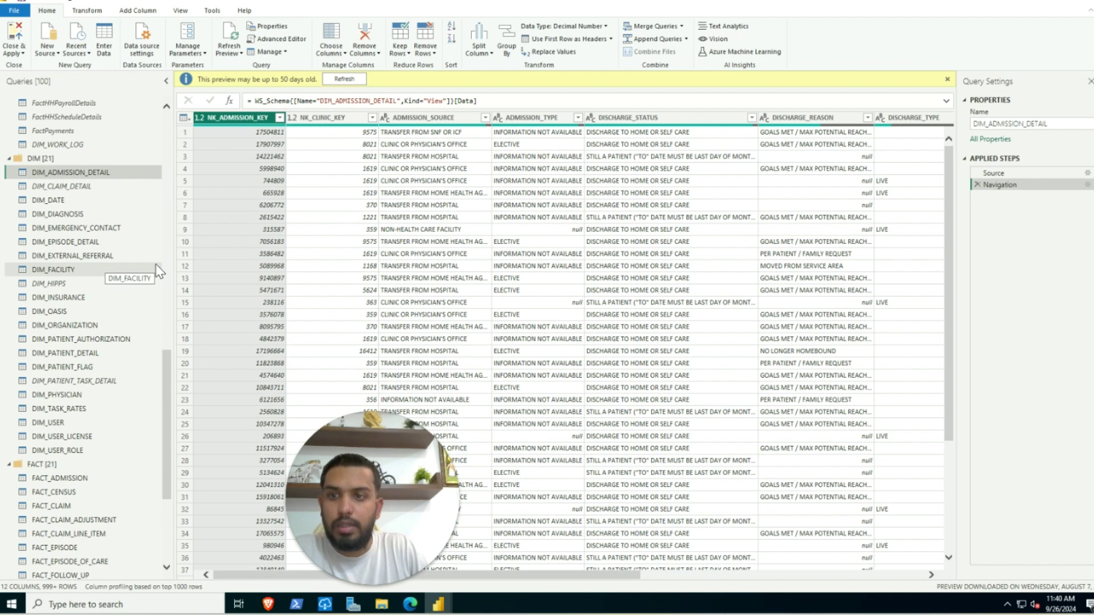
pyautogui.scroll(1, 164, 352)
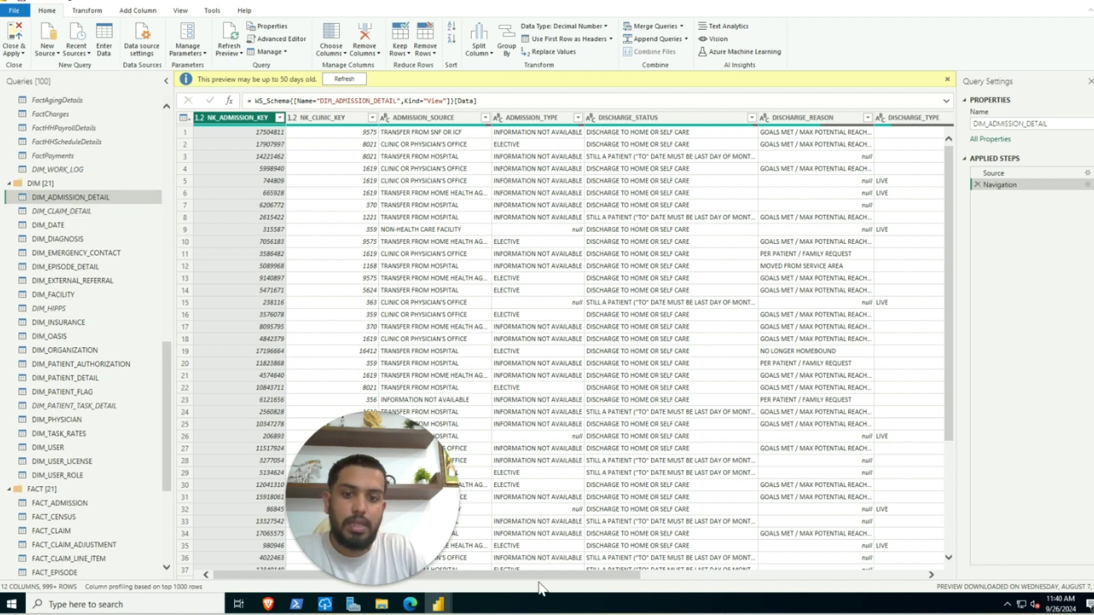
pyautogui.moveTo(551, 576); pyautogui.dragTo(611, 587)
pyautogui.moveTo(165, 378); pyautogui.dragTo(166, 442)
# - Open the FACT_ADMISSION query and examine its columns from the first key to the last date fields and back
pyautogui.click(54, 295)
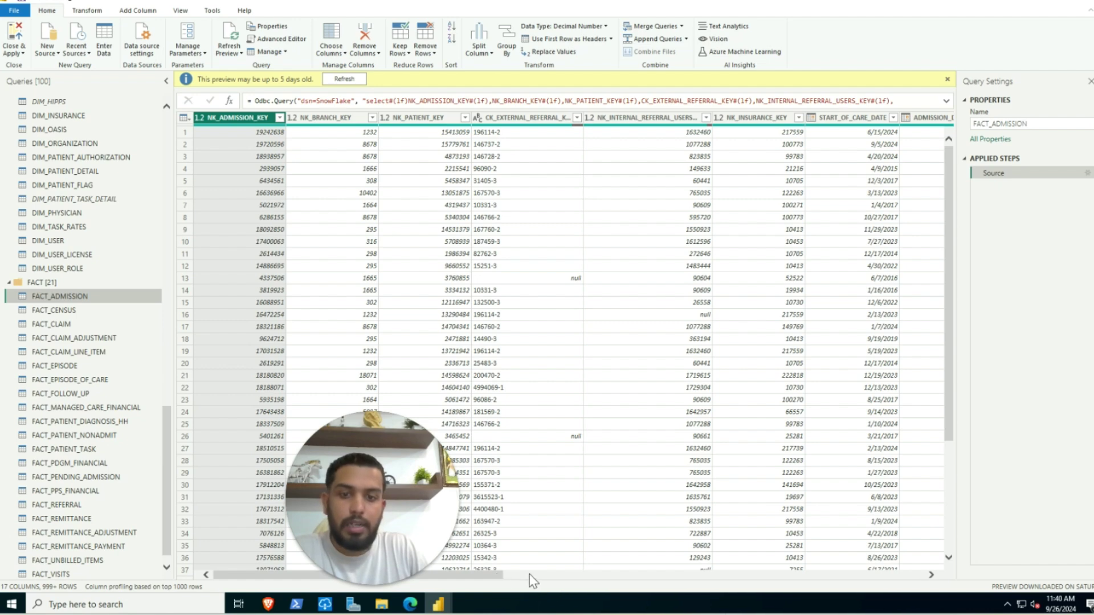
pyautogui.hscroll(3, 564, 579)
pyautogui.hscroll(10, 740, 577)
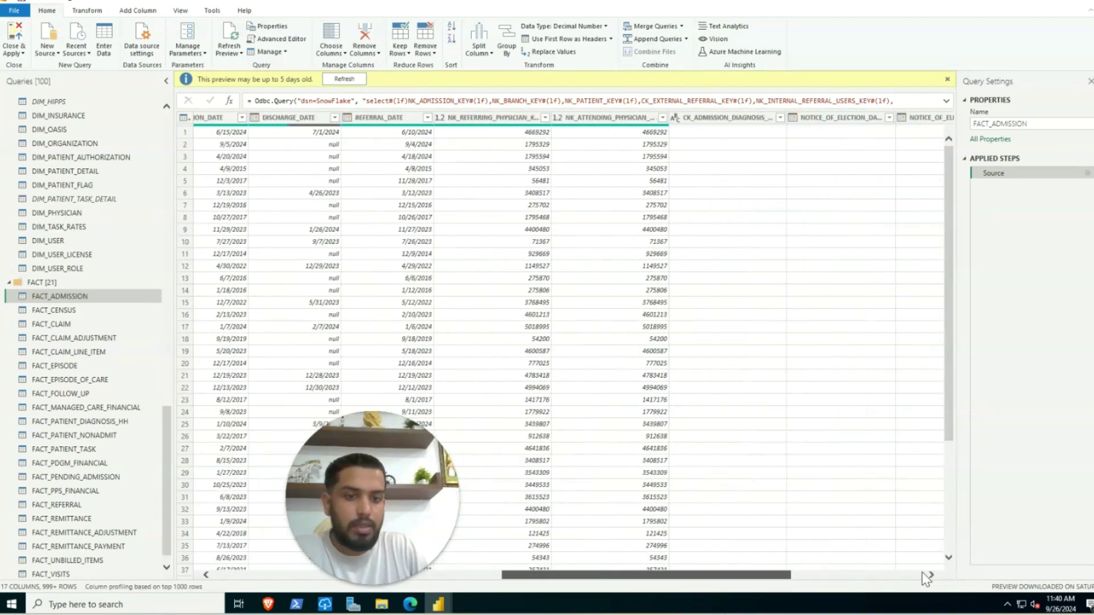
pyautogui.hscroll(-15, 576, 467)
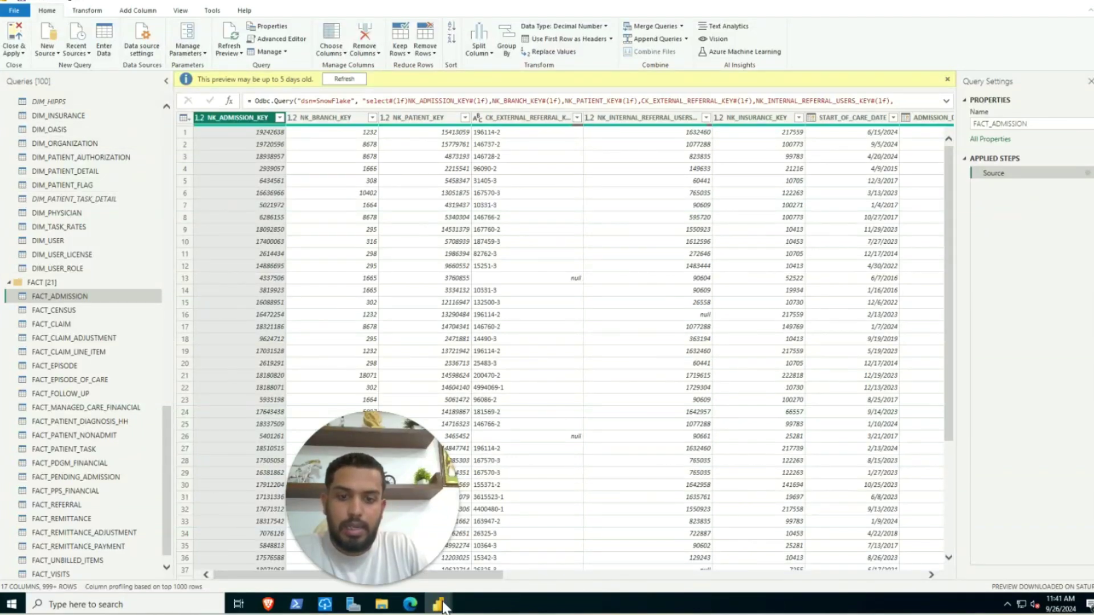
# - Switch to the LifeCare_Vidi report window and select the patient billing period table on Slide 14
pyautogui.moveTo(444, 603)
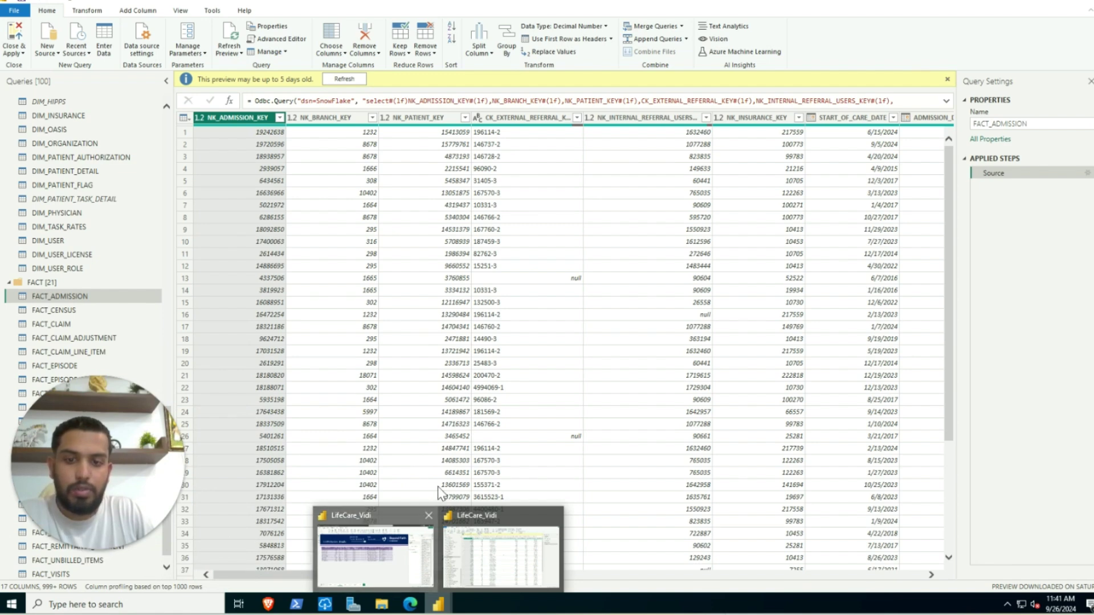
pyautogui.click(375, 556)
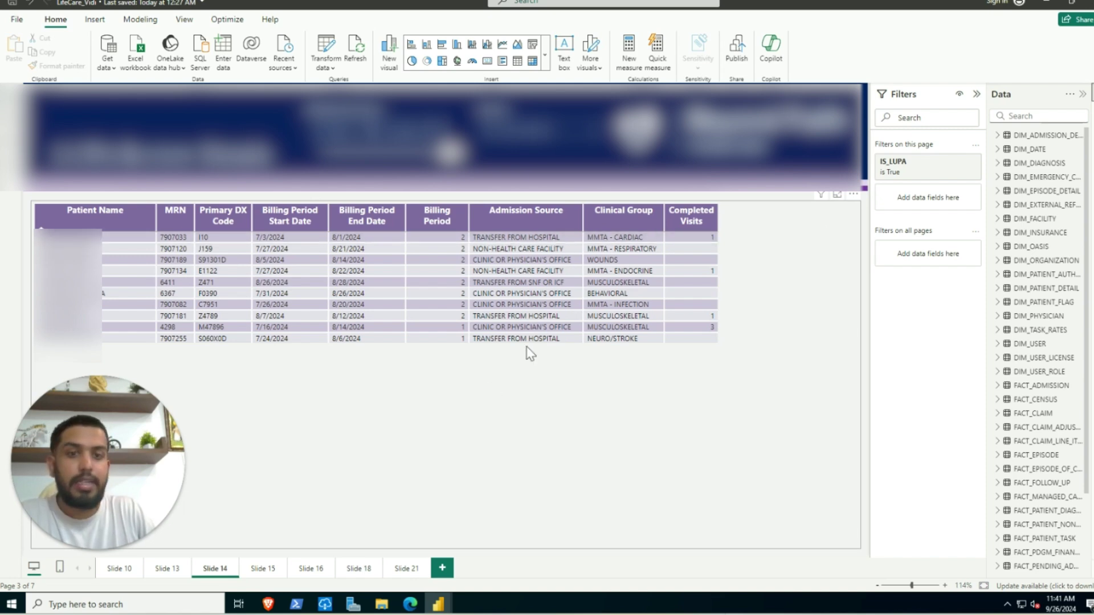
pyautogui.click(747, 265)
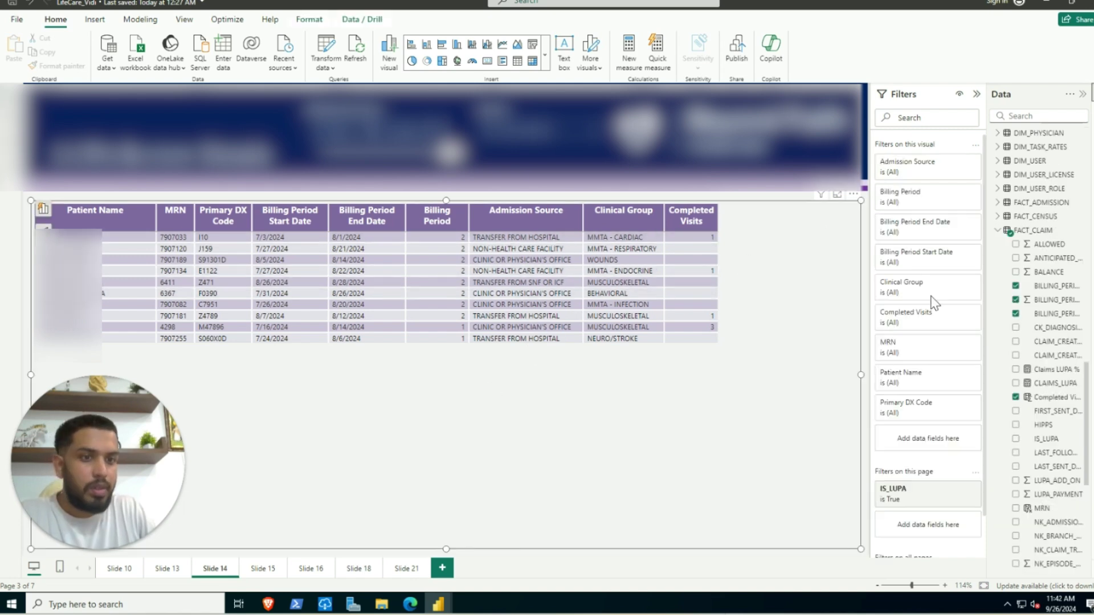
# - Examine the DAX formula of the Completed Visits column in FACT_CLAIM and close it without changes
pyautogui.click(1051, 398)
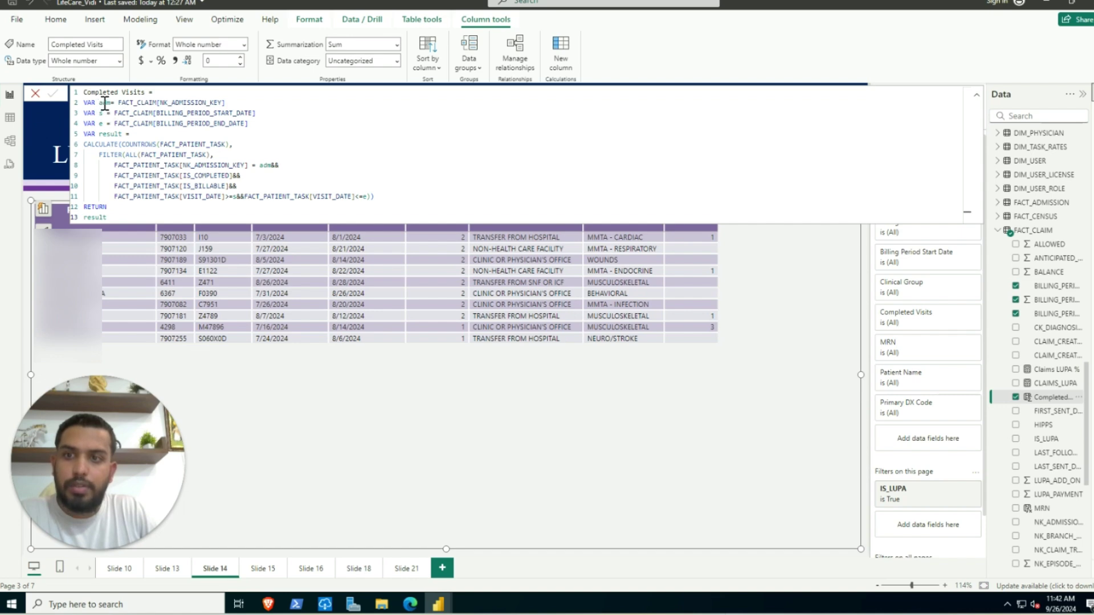
pyautogui.moveTo(112, 103); pyautogui.dragTo(237, 186)
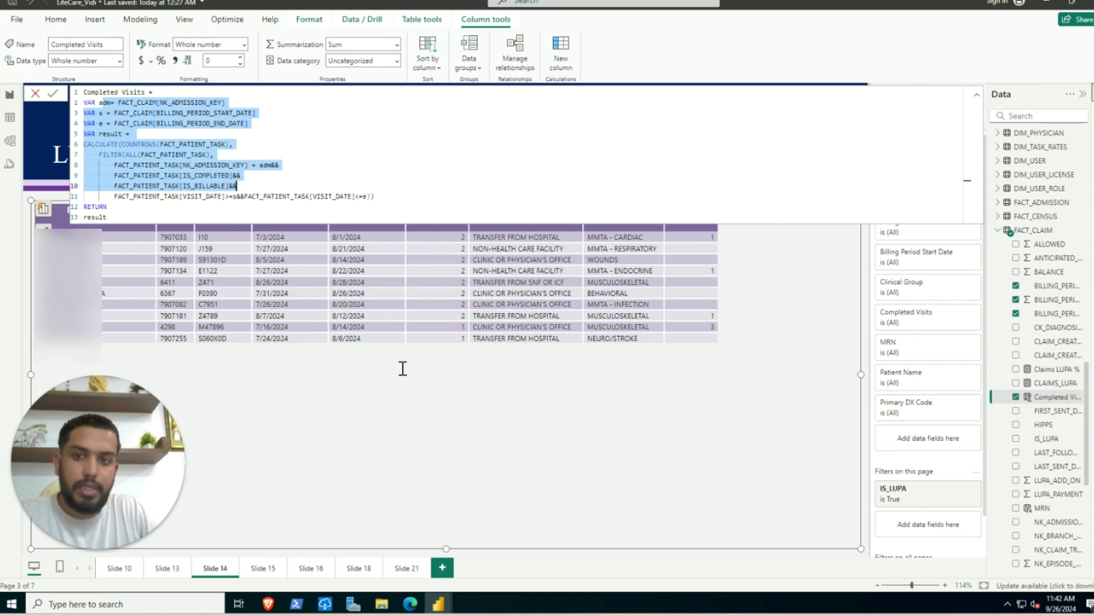
pyautogui.click(604, 465)
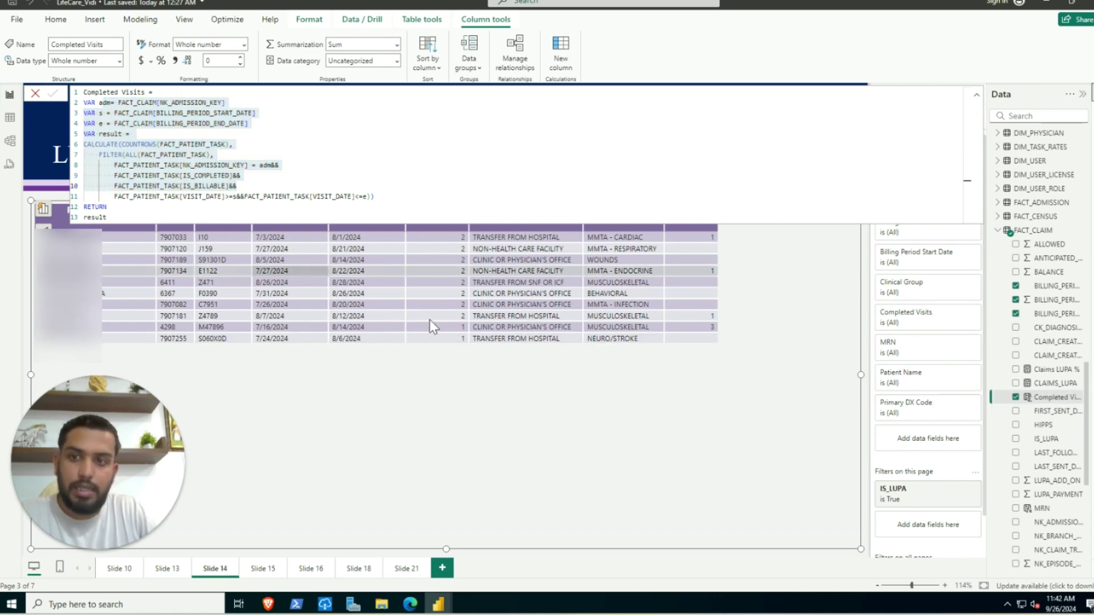
pyautogui.click(35, 94)
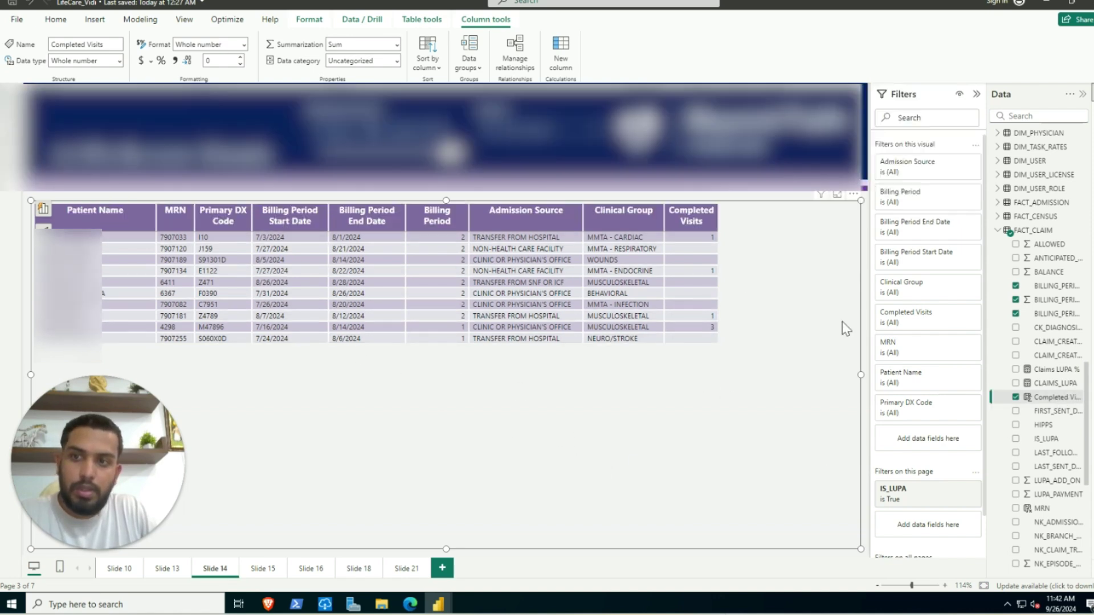
# - Look through the remaining FACT tables and the patient detail fields in the report's data model
pyautogui.scroll(-2, 1059, 428)
pyautogui.scroll(-8, 1059, 447)
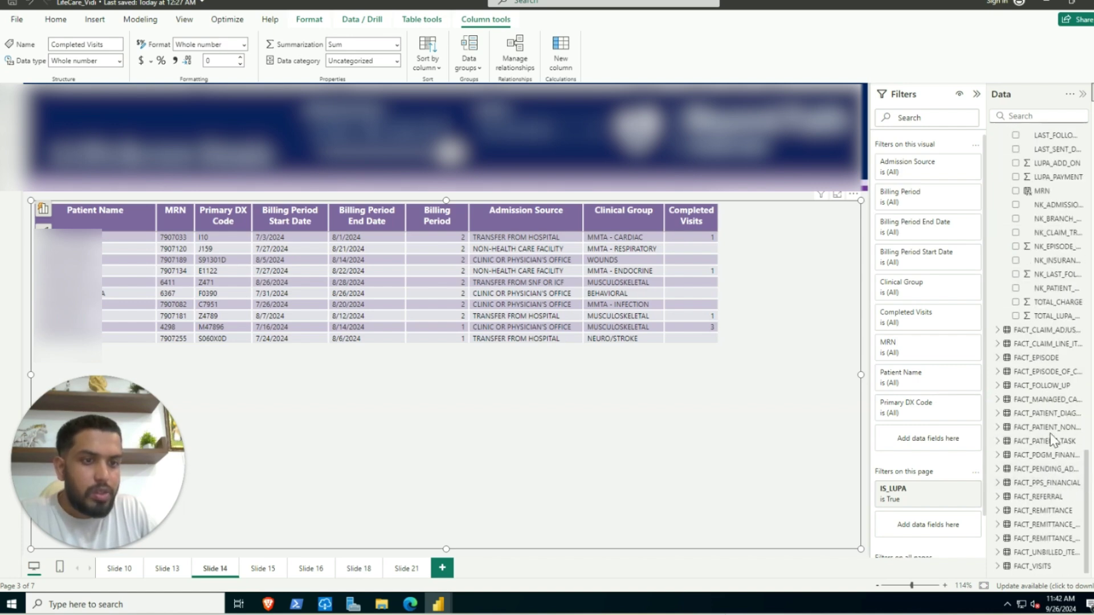
pyautogui.scroll(15, 1051, 416)
pyautogui.scroll(4, 1052, 416)
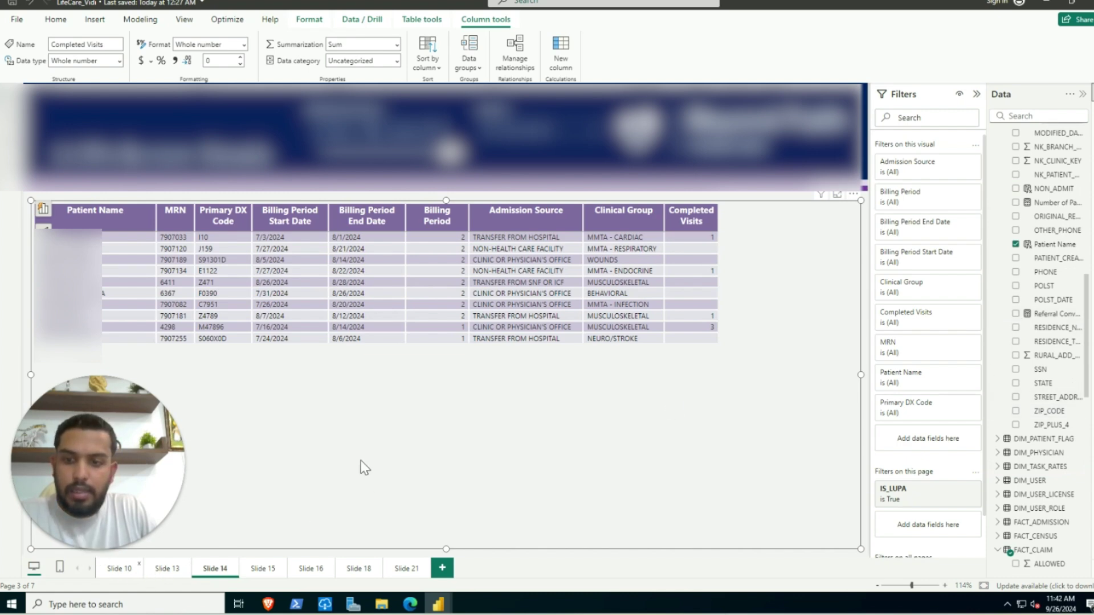
# - View the other report pages, including Slide 15, Slide 16, Slide 18 and the Account Executive matrix on Slide 21
pyautogui.hotkey('ctrl', 'pageup')
pyautogui.hotkey('ctrl', 'pageup')
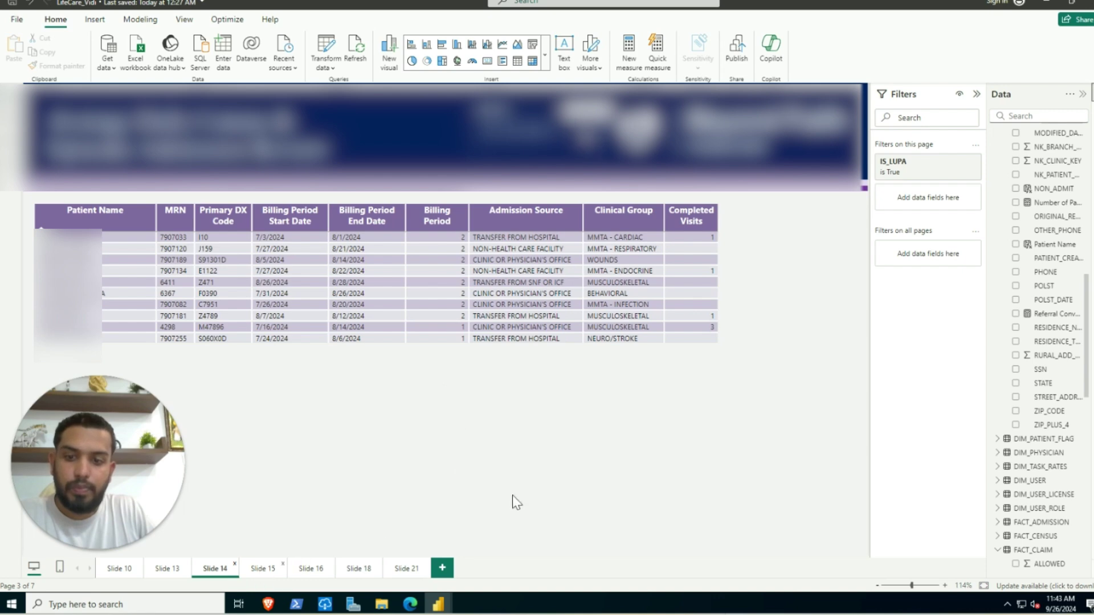
pyautogui.hotkey('ctrl', 'pagedown')
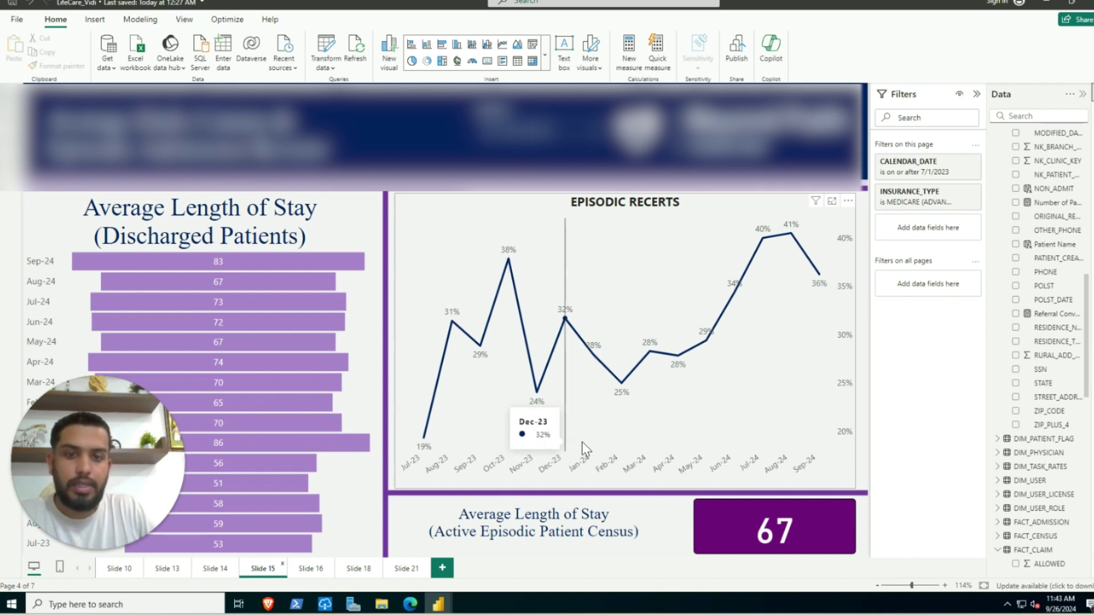
pyautogui.moveTo(570, 440)
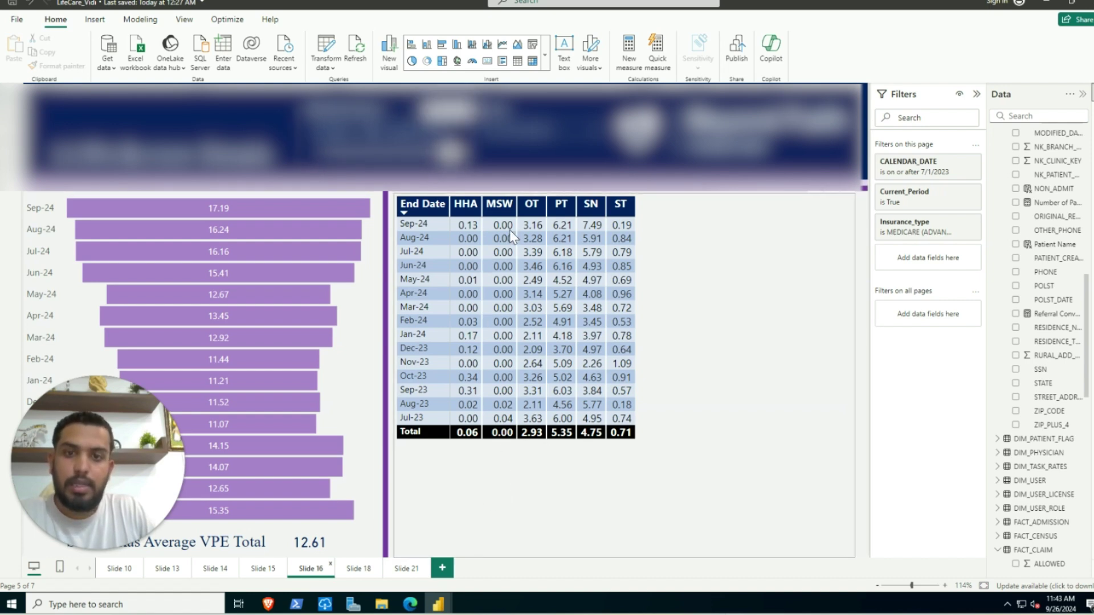
pyautogui.click(358, 572)
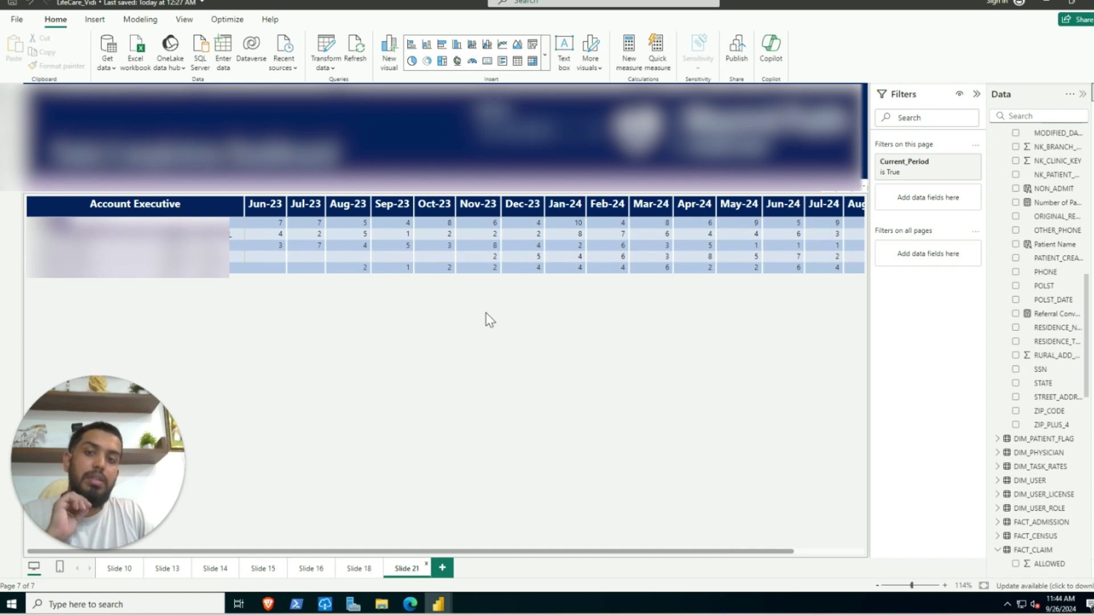
# - Switch back to the local Power BI report containing the waterfall chart and the gauge
pyautogui.moveTo(707, 610)
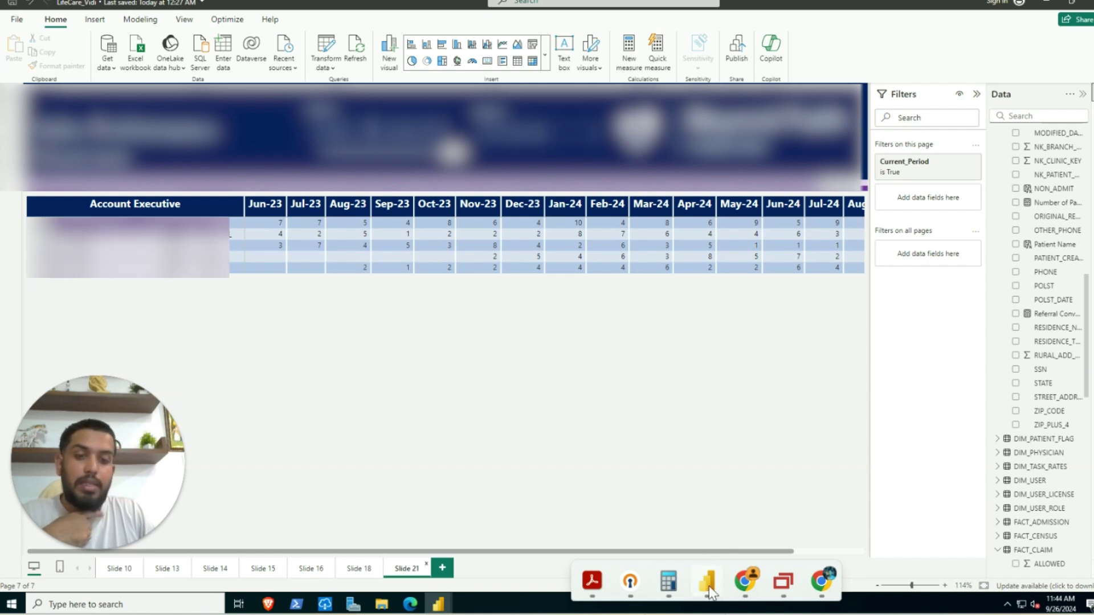
pyautogui.moveTo(709, 586)
pyautogui.click(688, 517)
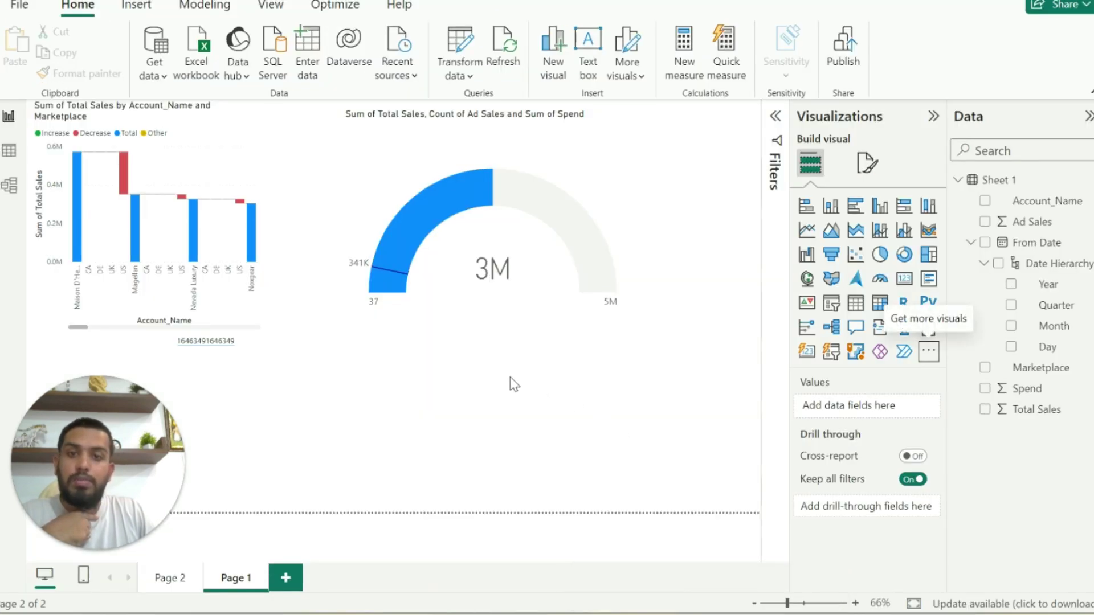